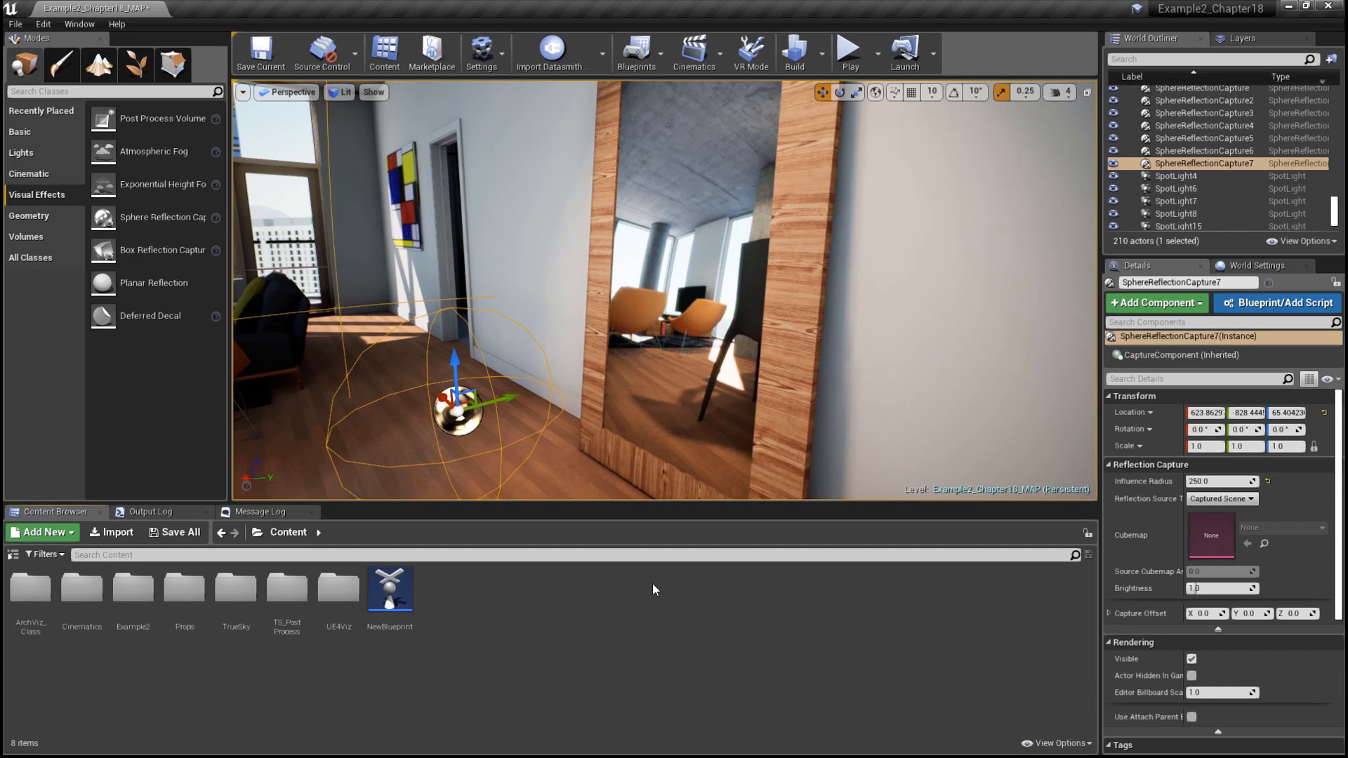
- Enable support for the global clip plane for Planar Reflections in the project settings, and restart the editor with the Example2_Chapter18_MAP level saved
click(482, 61)
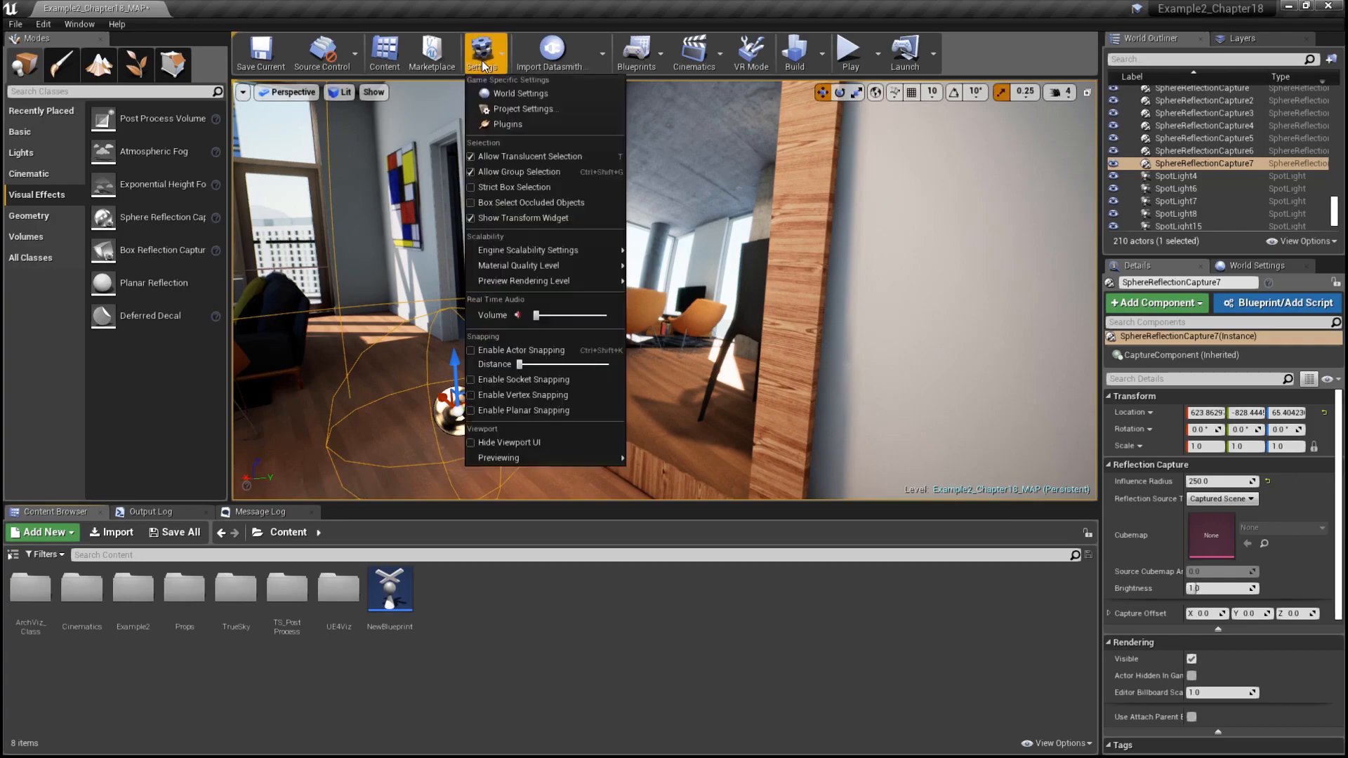
click(521, 113)
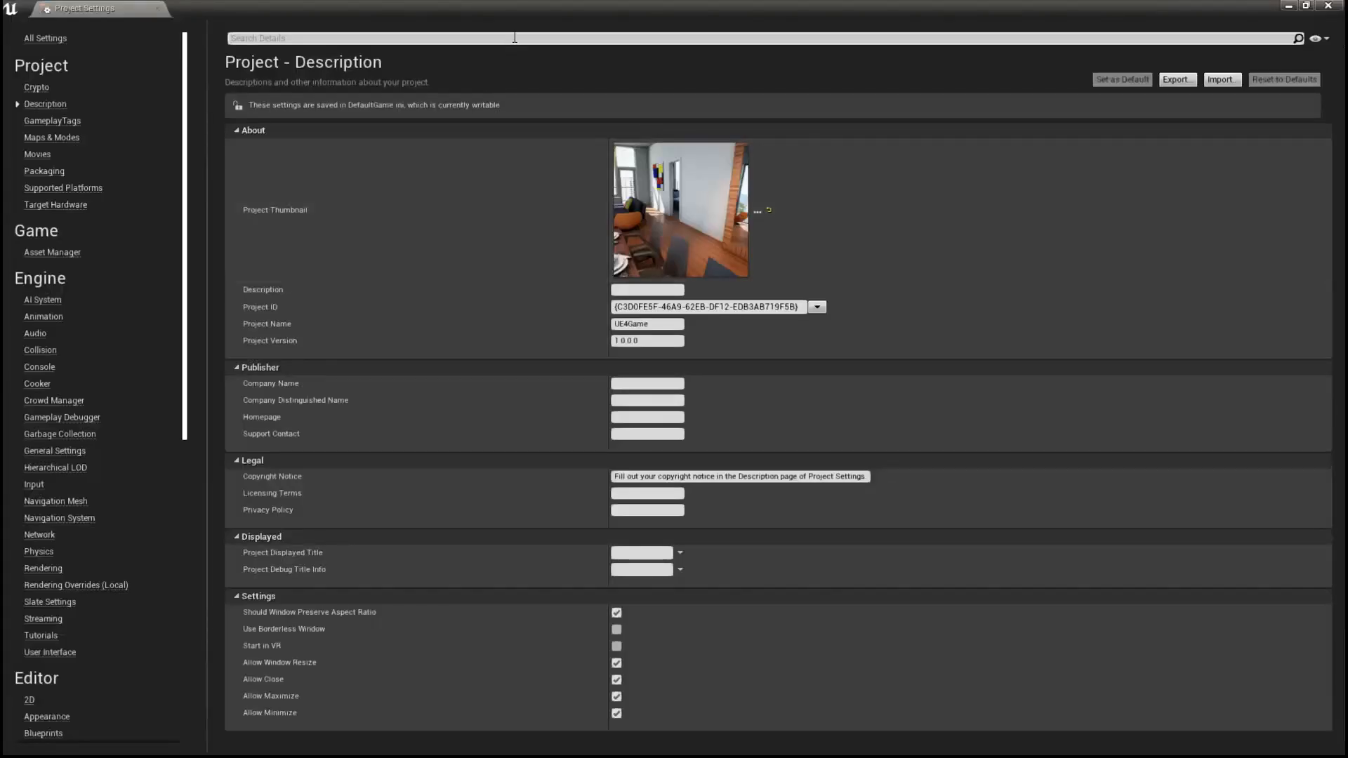
text(clip)
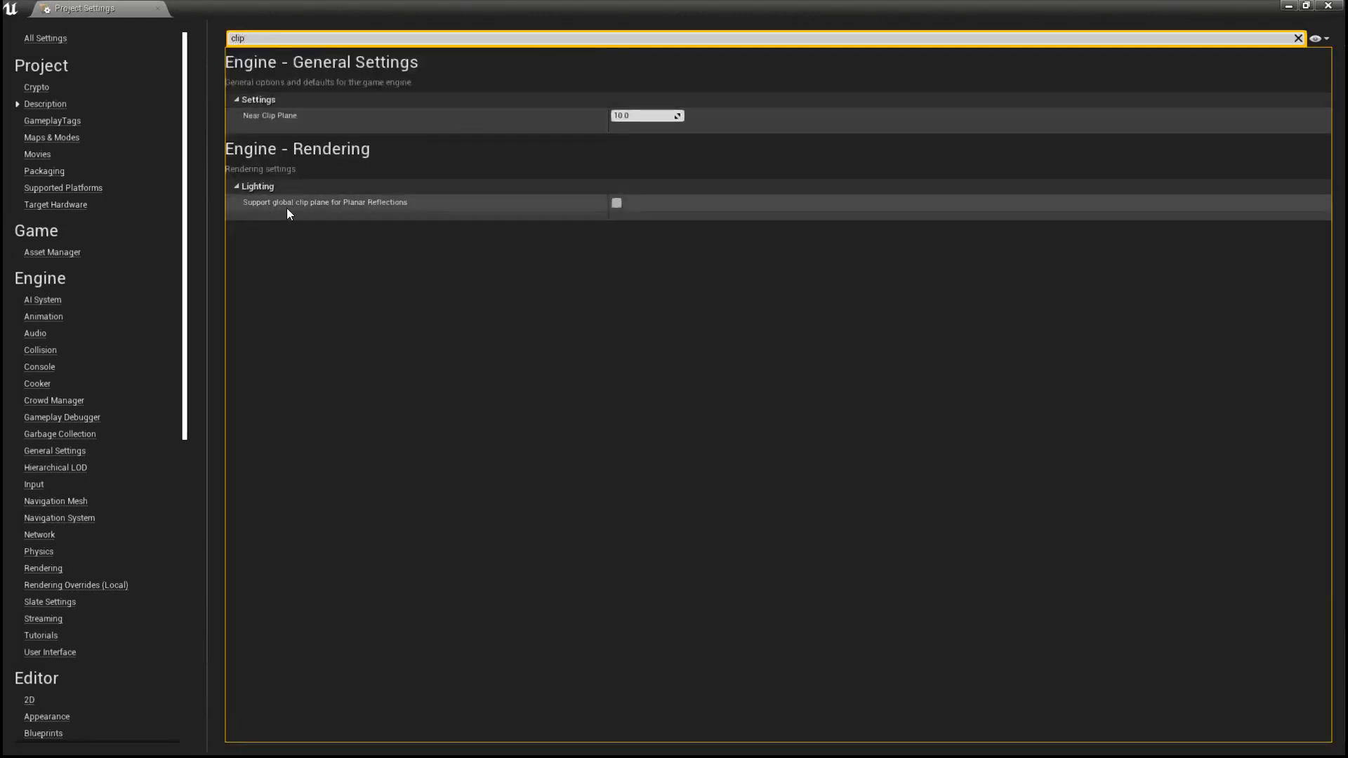
click(616, 202)
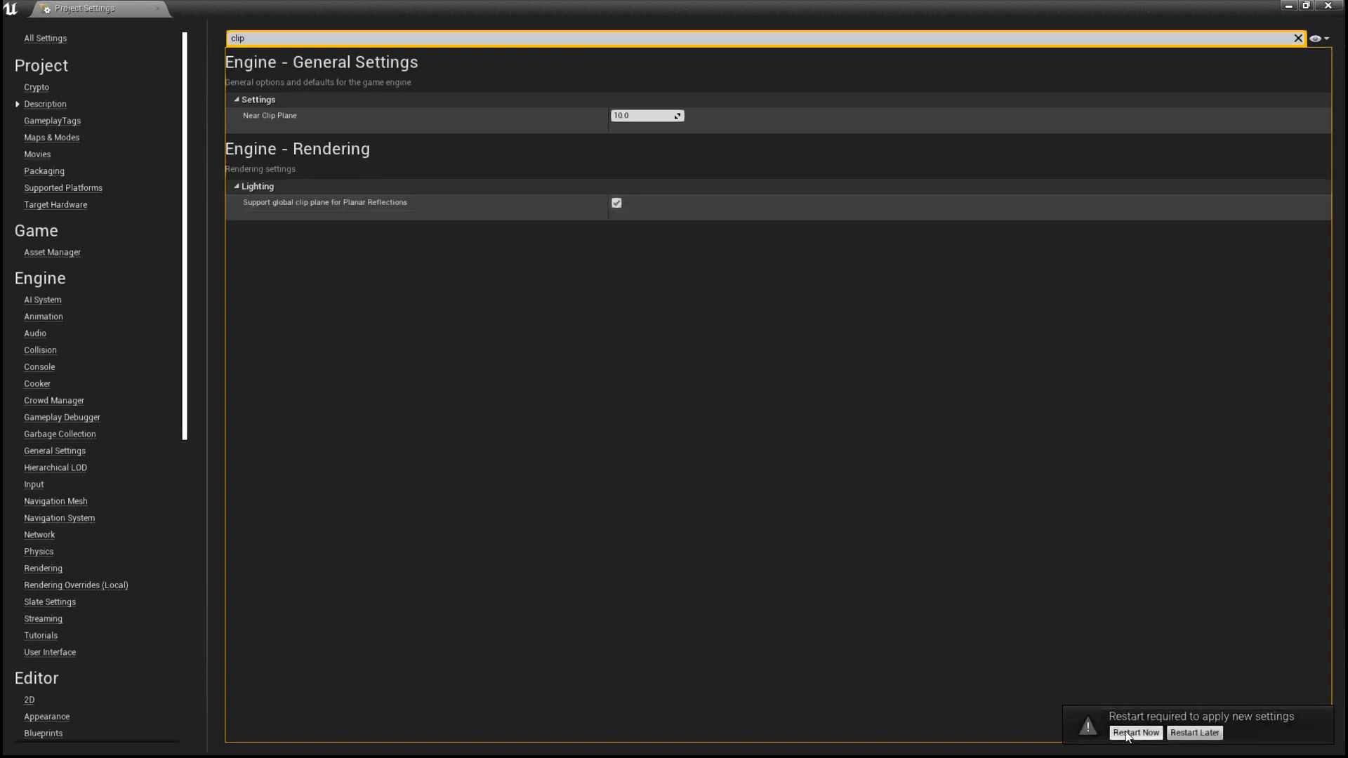
click(1126, 734)
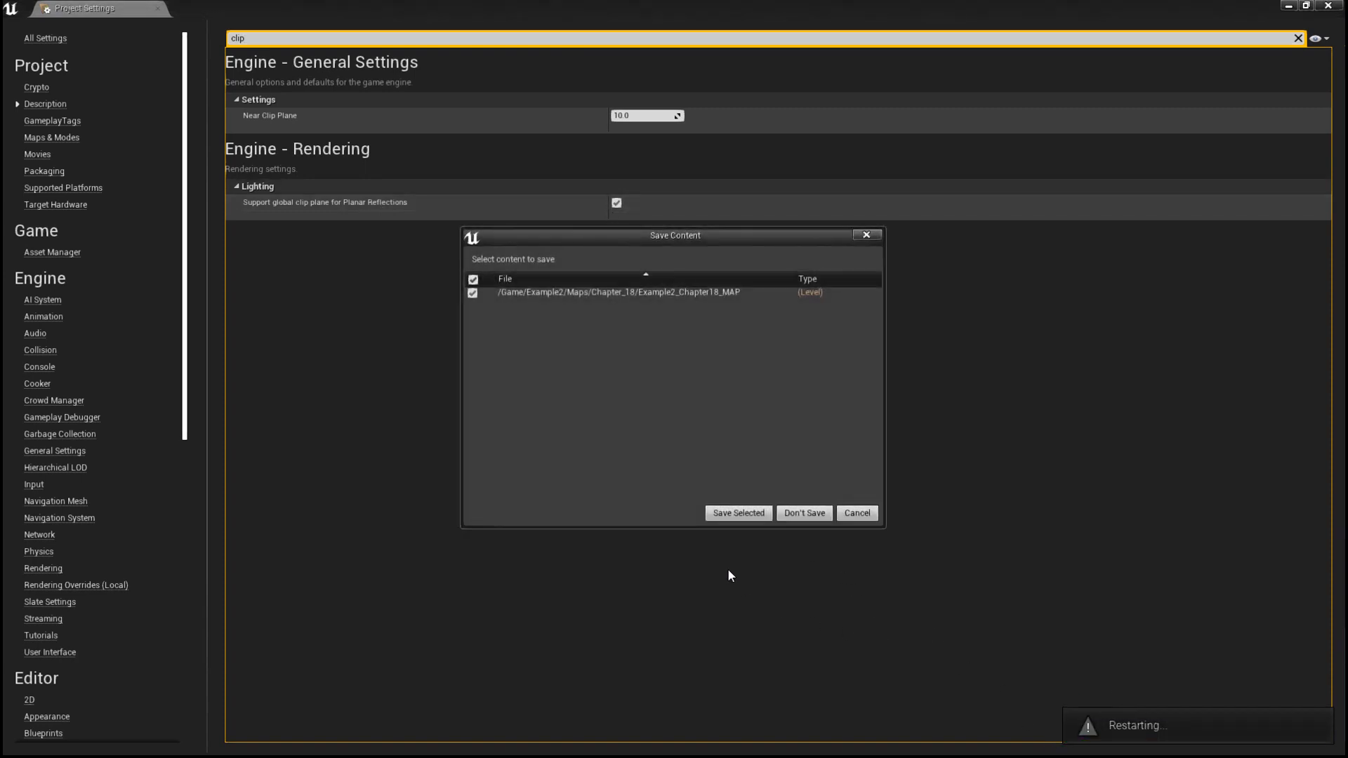
click(739, 513)
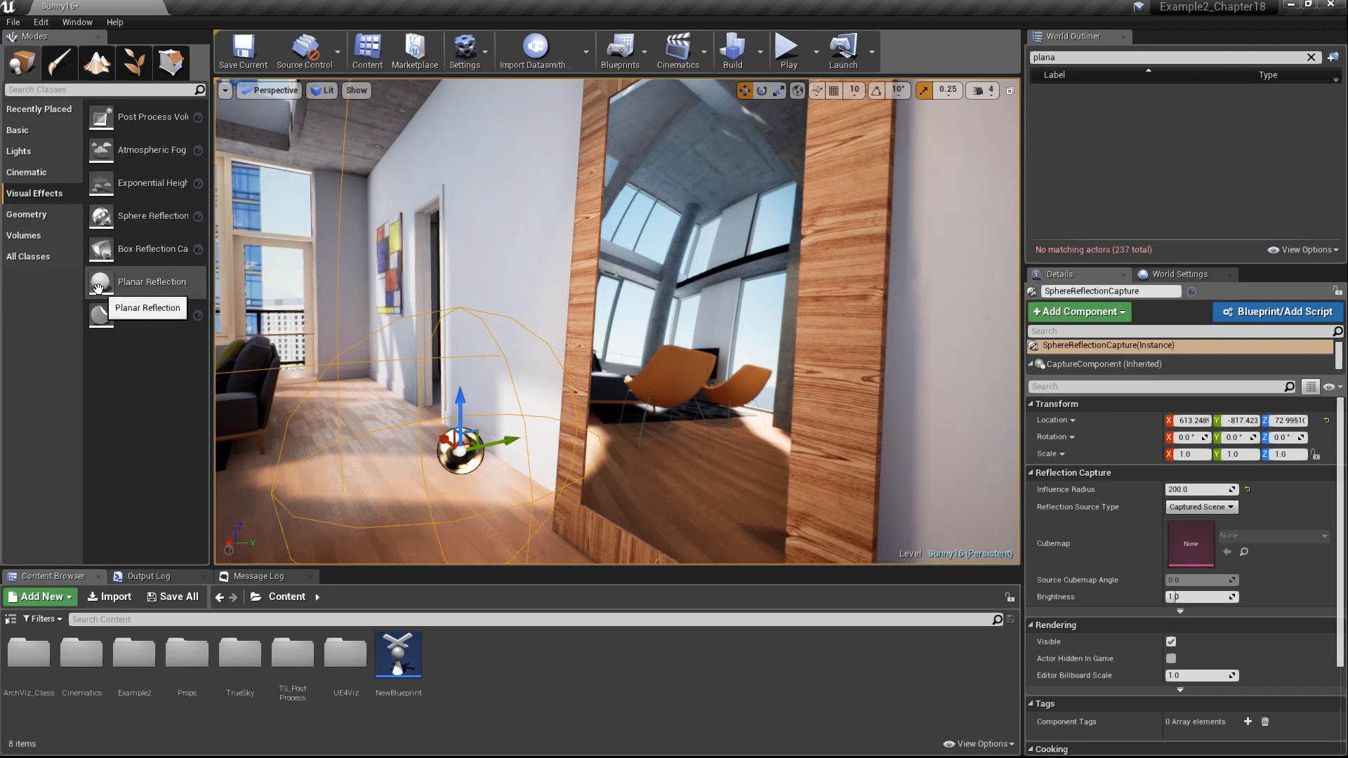
- Place a Planar Reflection actor on the floor near the wall mirror and raise it to a Z location of about 11
drag(99, 287, 370, 470)
right_drag(371, 470, 273, 513)
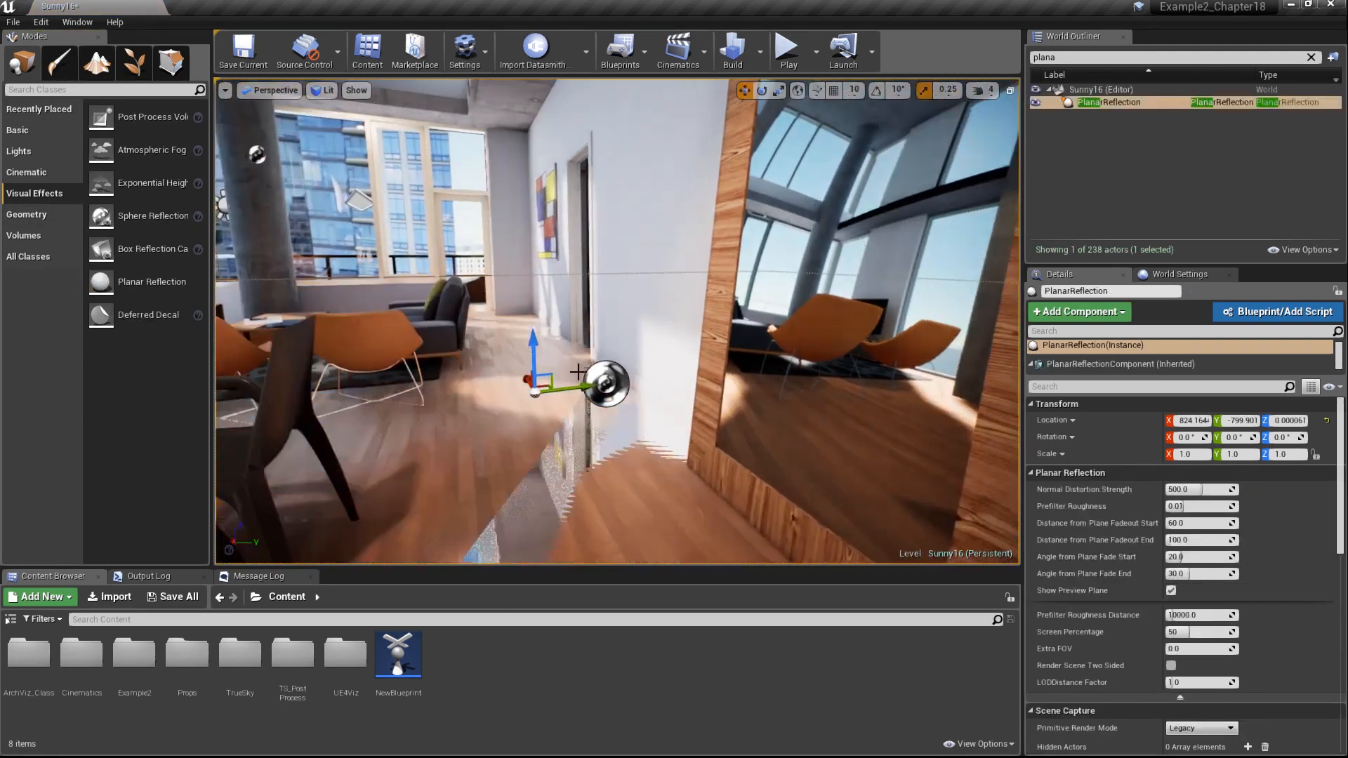
drag(532, 351, 518, 340)
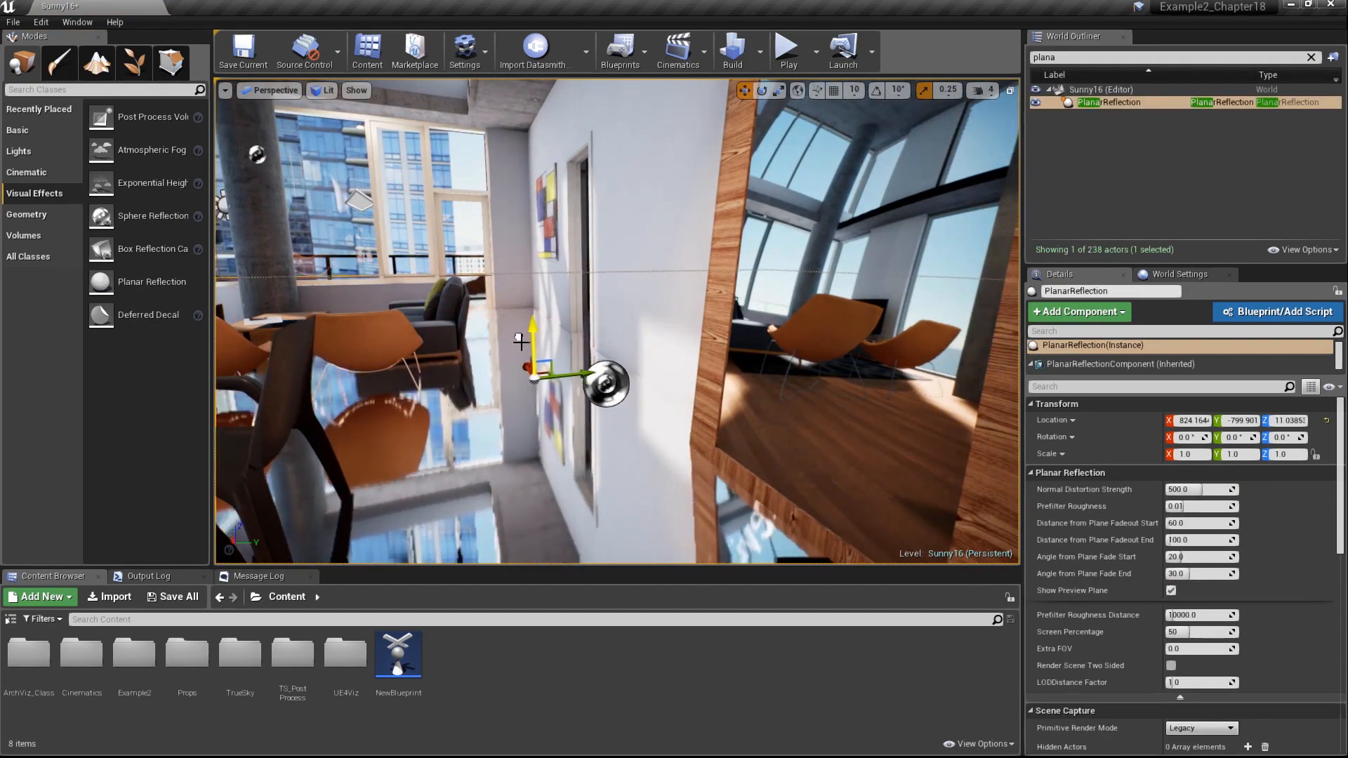
right_drag(634, 445, 594, 396)
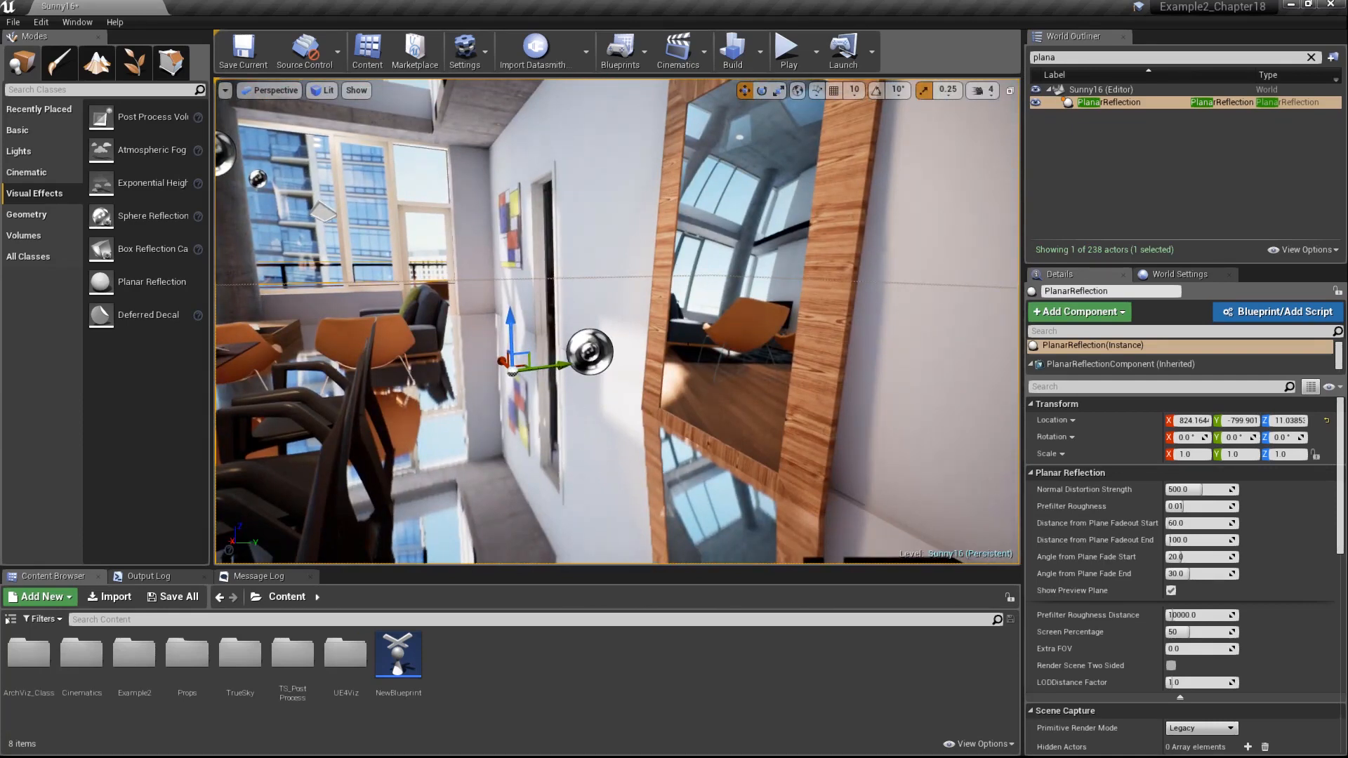
right_drag(685, 309, 698, 253)
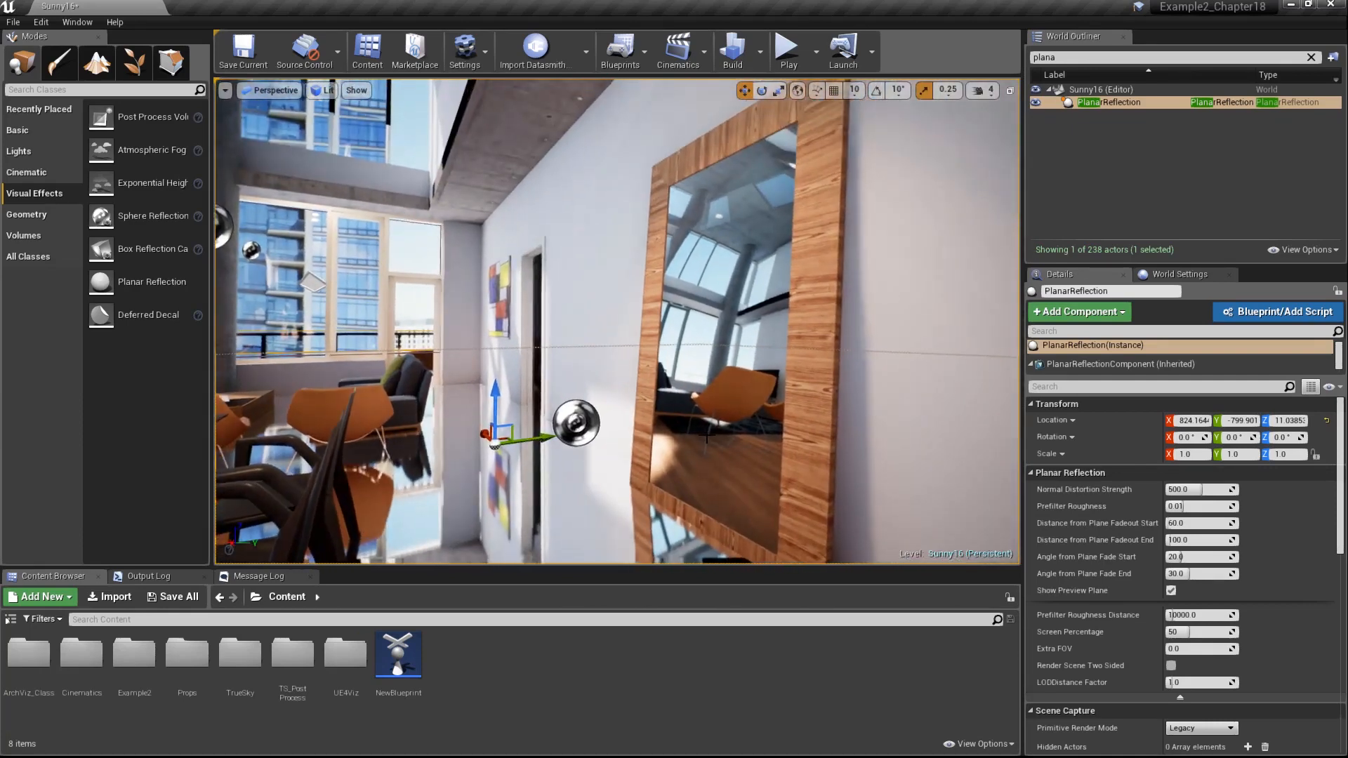
- Rotate the planar reflection upright to about -89° on X and move it along Y to about -757
key(e)
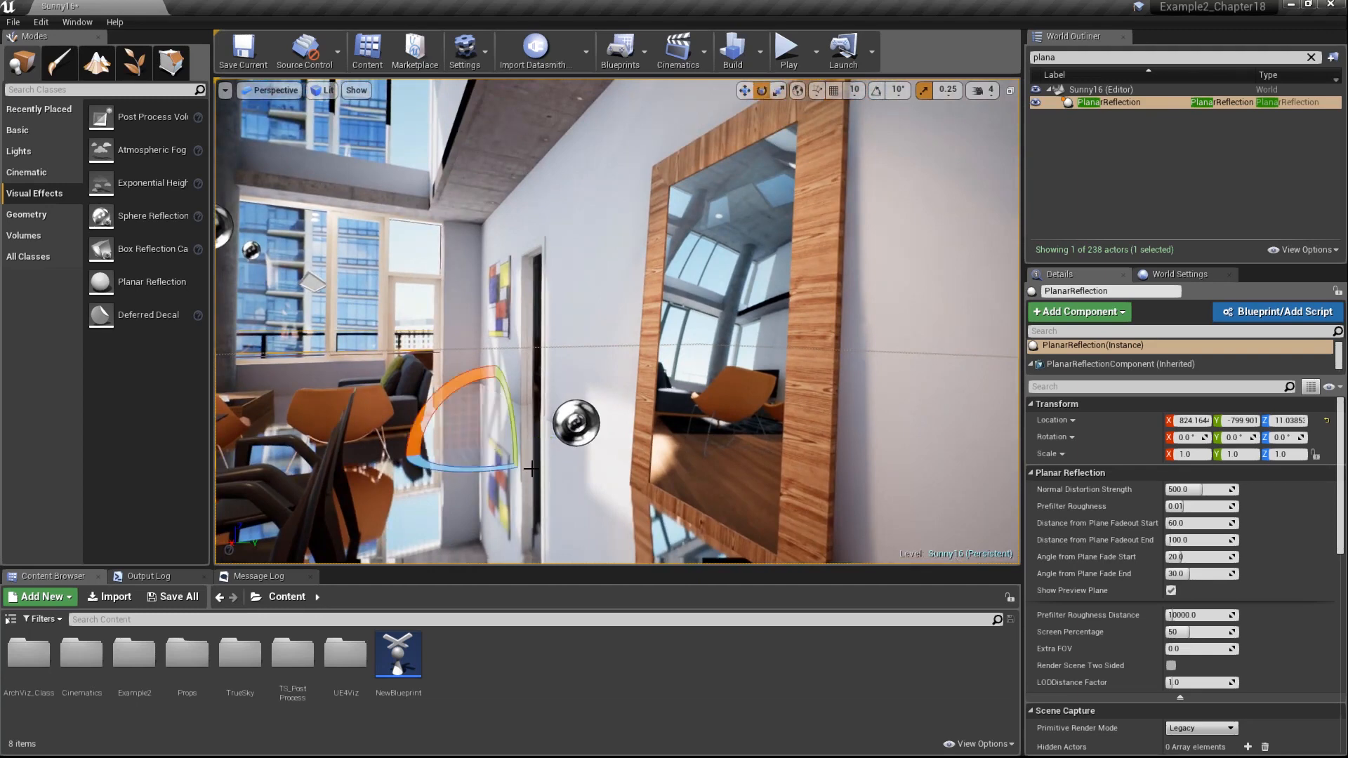
drag(453, 396, 411, 509)
drag(411, 455, 410, 460)
key(w)
drag(528, 439, 572, 434)
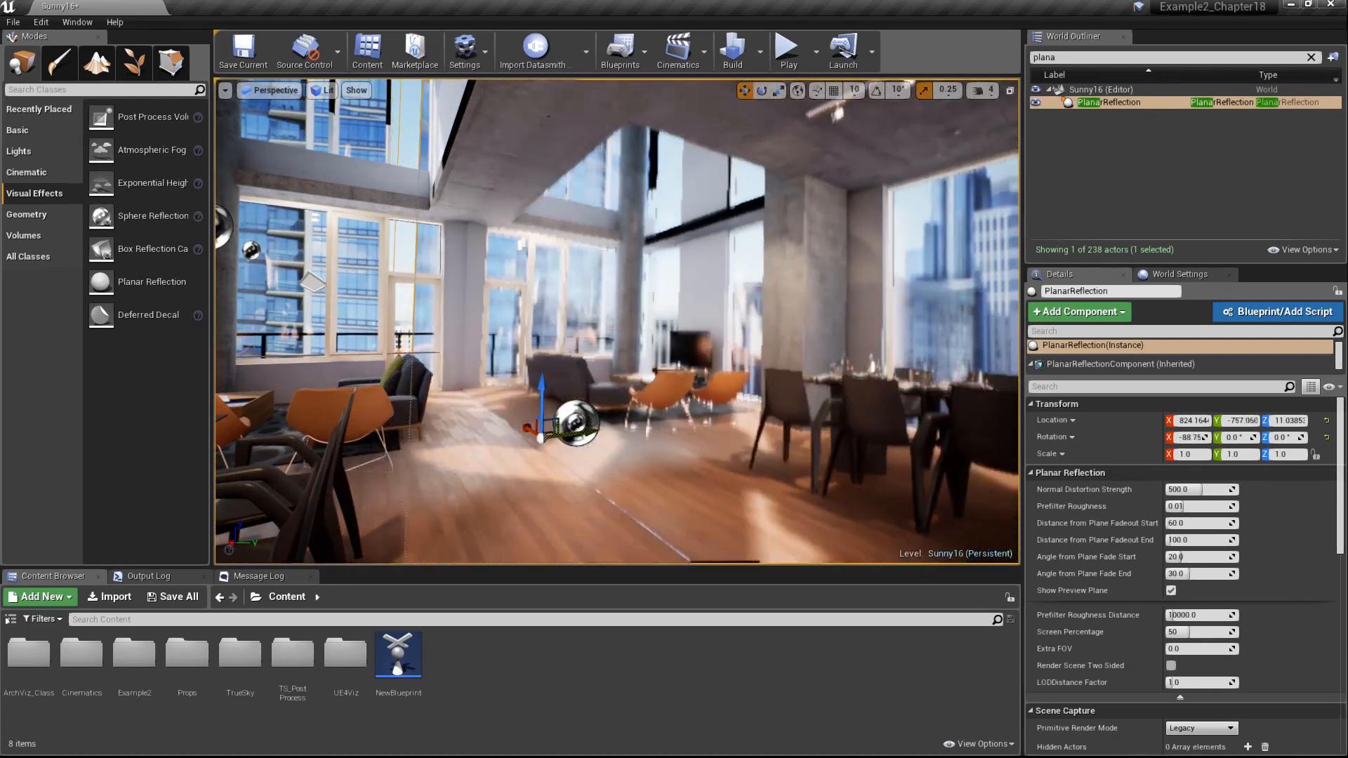
right_drag(572, 434, 597, 416)
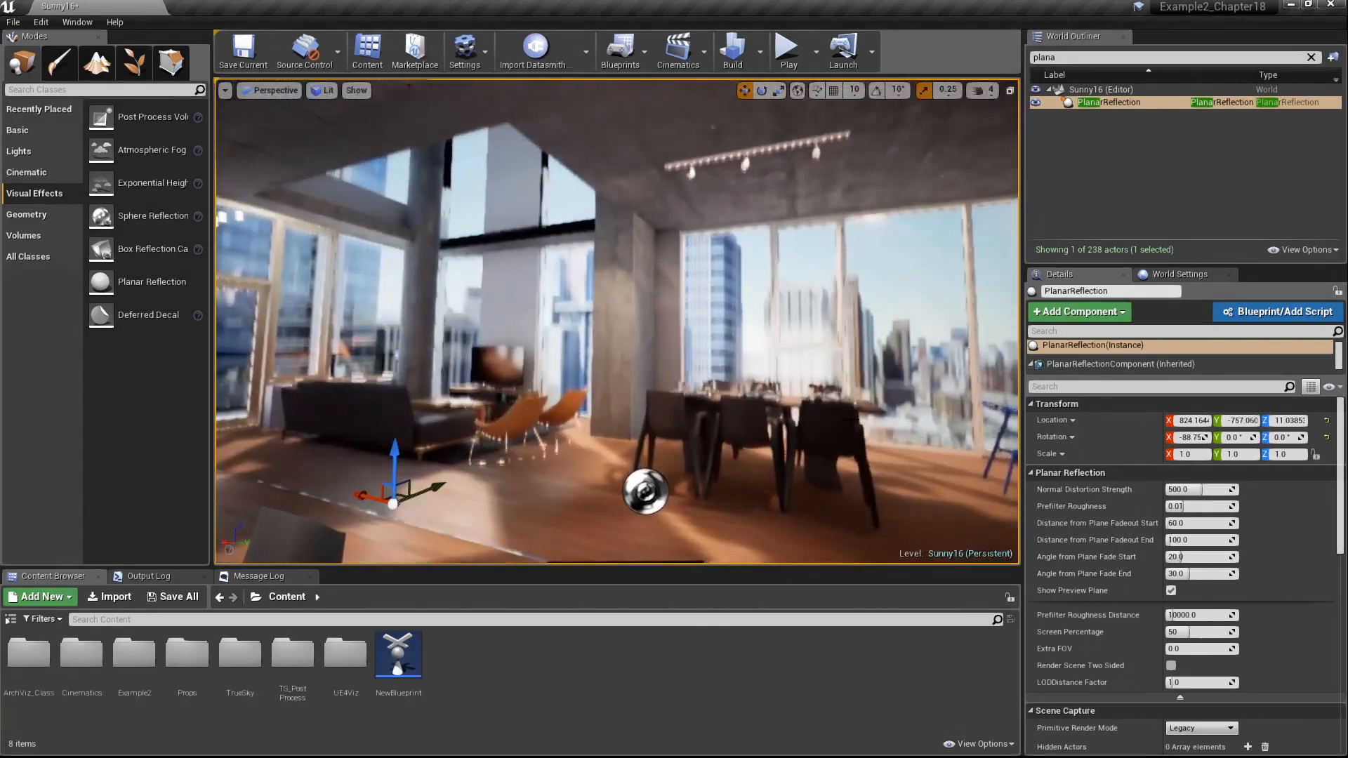
- Set the planar reflection's scale to 0.03 on X and 0.05 on Y
click(1187, 455)
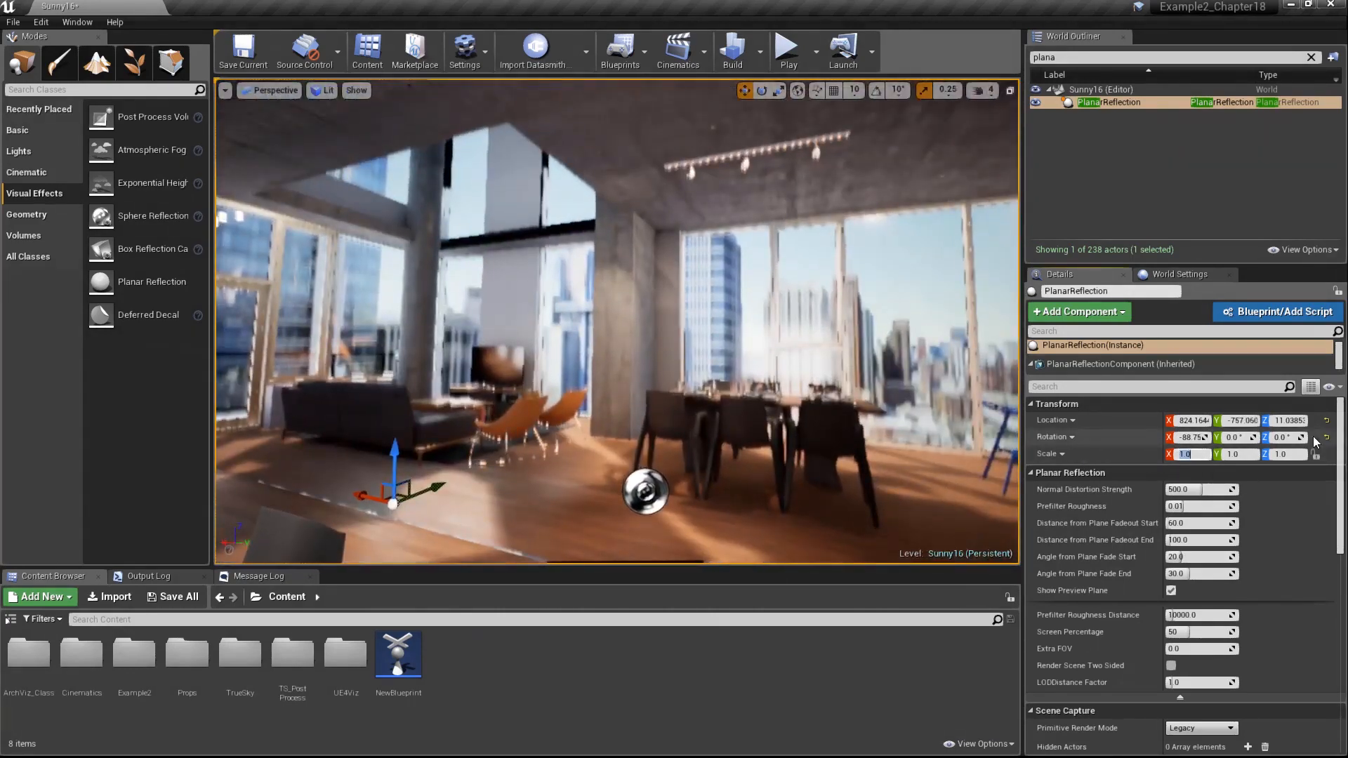
key(BackSpace)
text(0.03)
key(Tab)
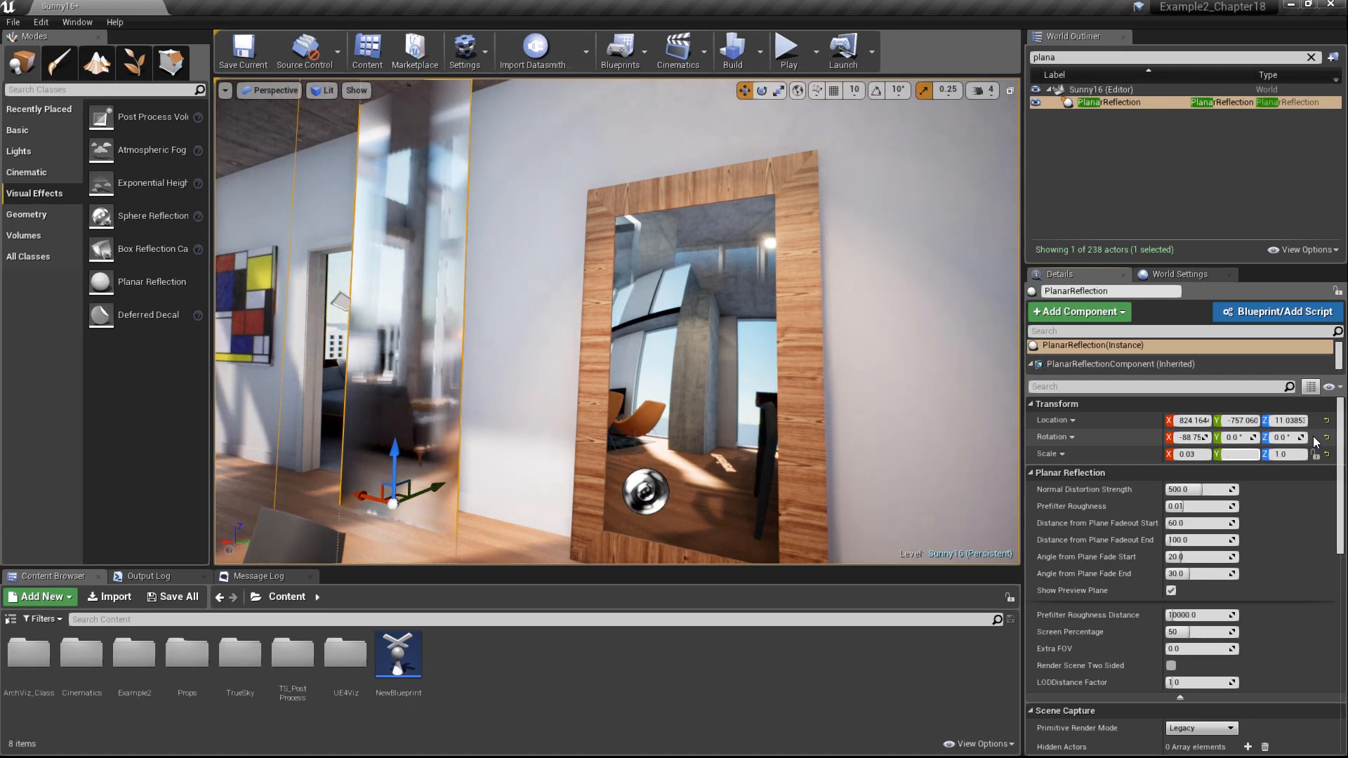
key(Tab)
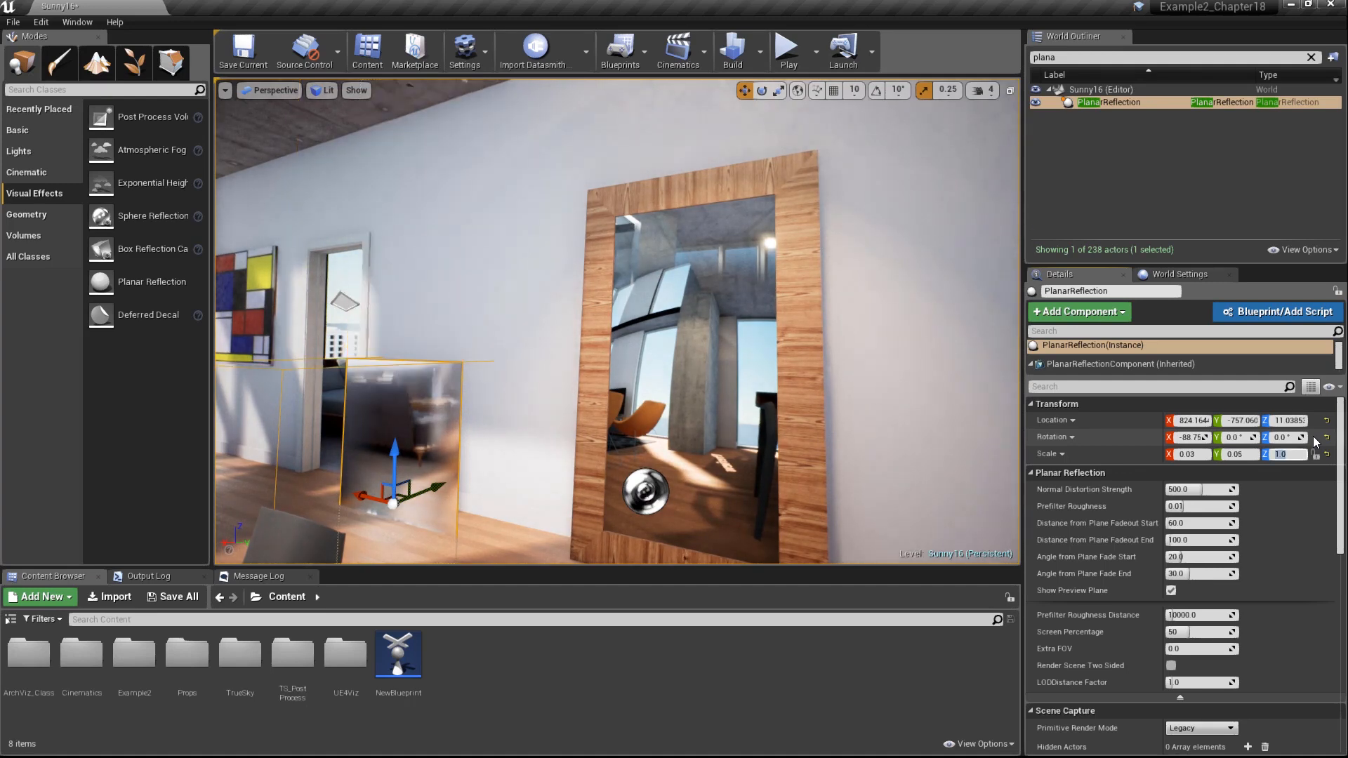
- Fit the planar reflection over the mirror glass at about X 618, Y -746, Z 109, tilted about -85.5°, and preview it in game view
drag(379, 487, 661, 355)
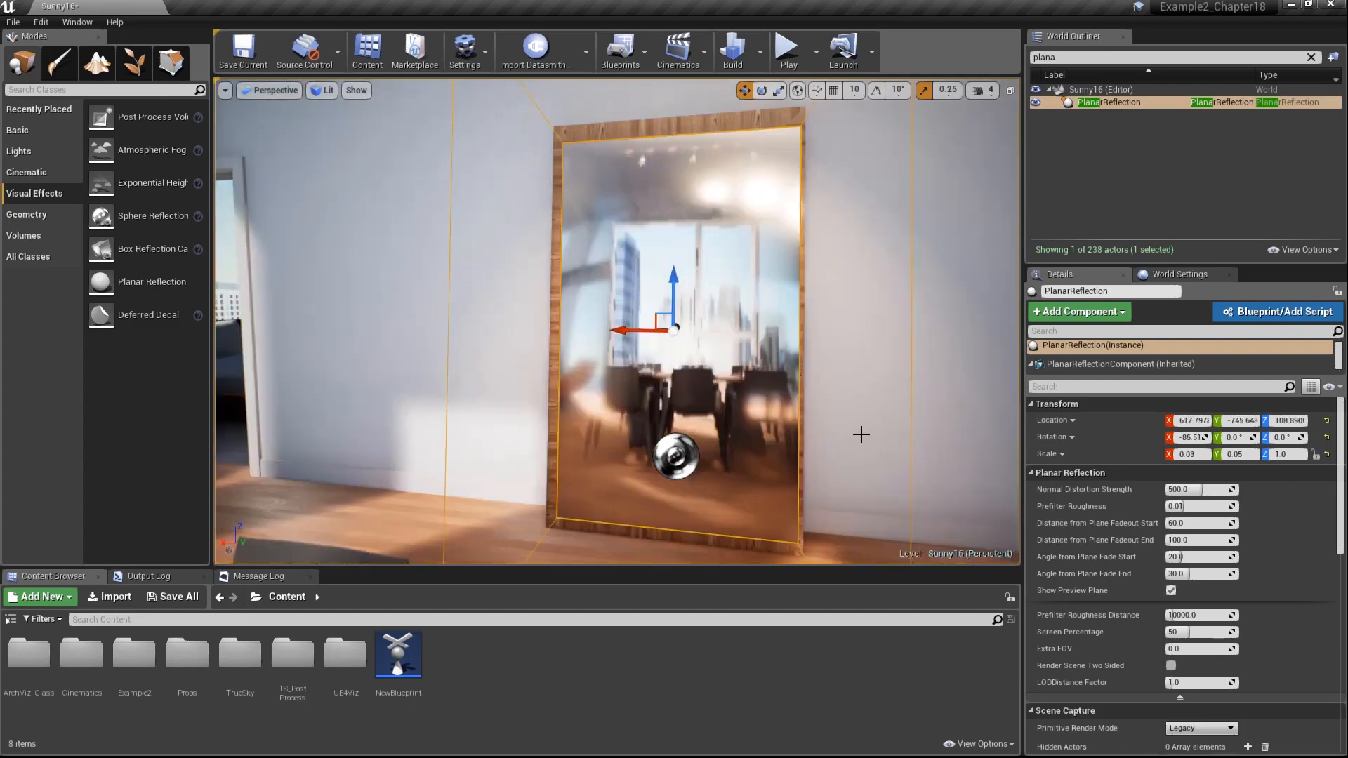
right_drag(861, 434, 881, 412)
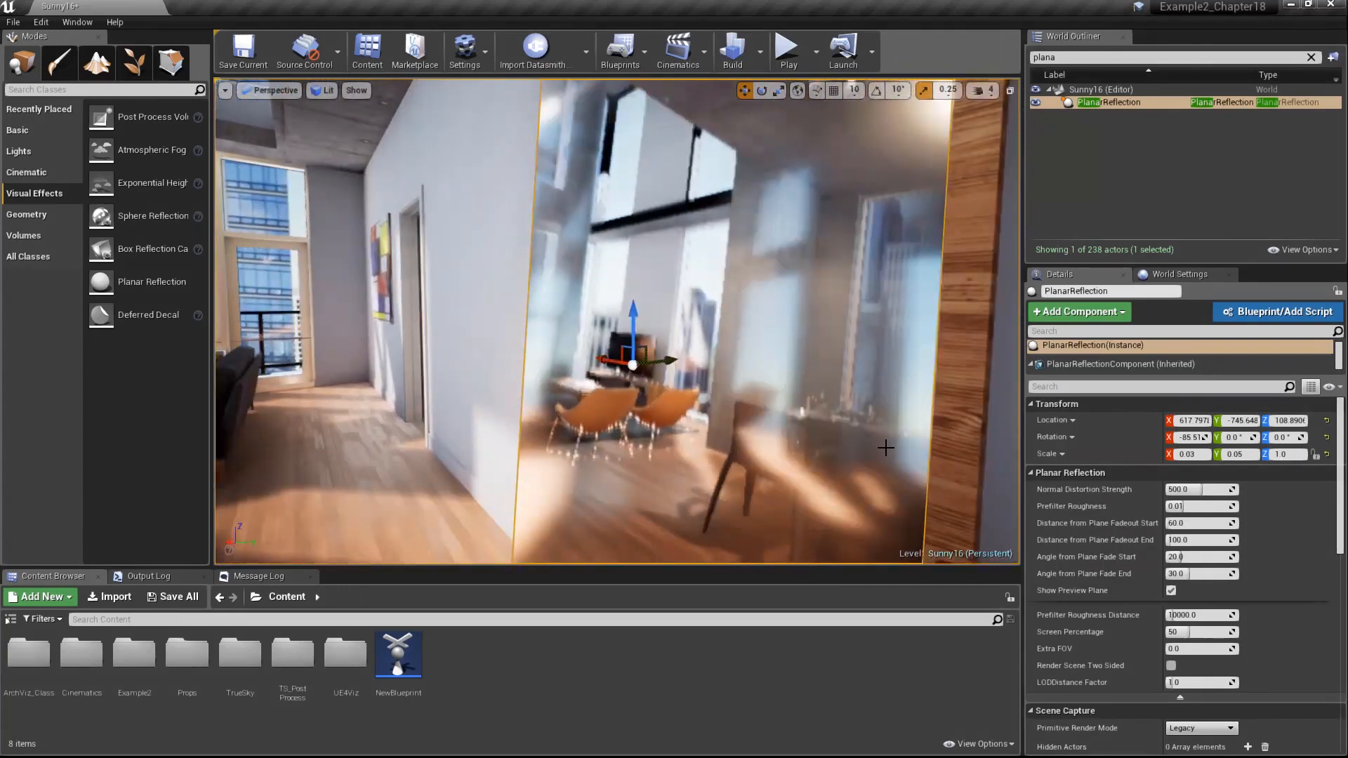
key(g)
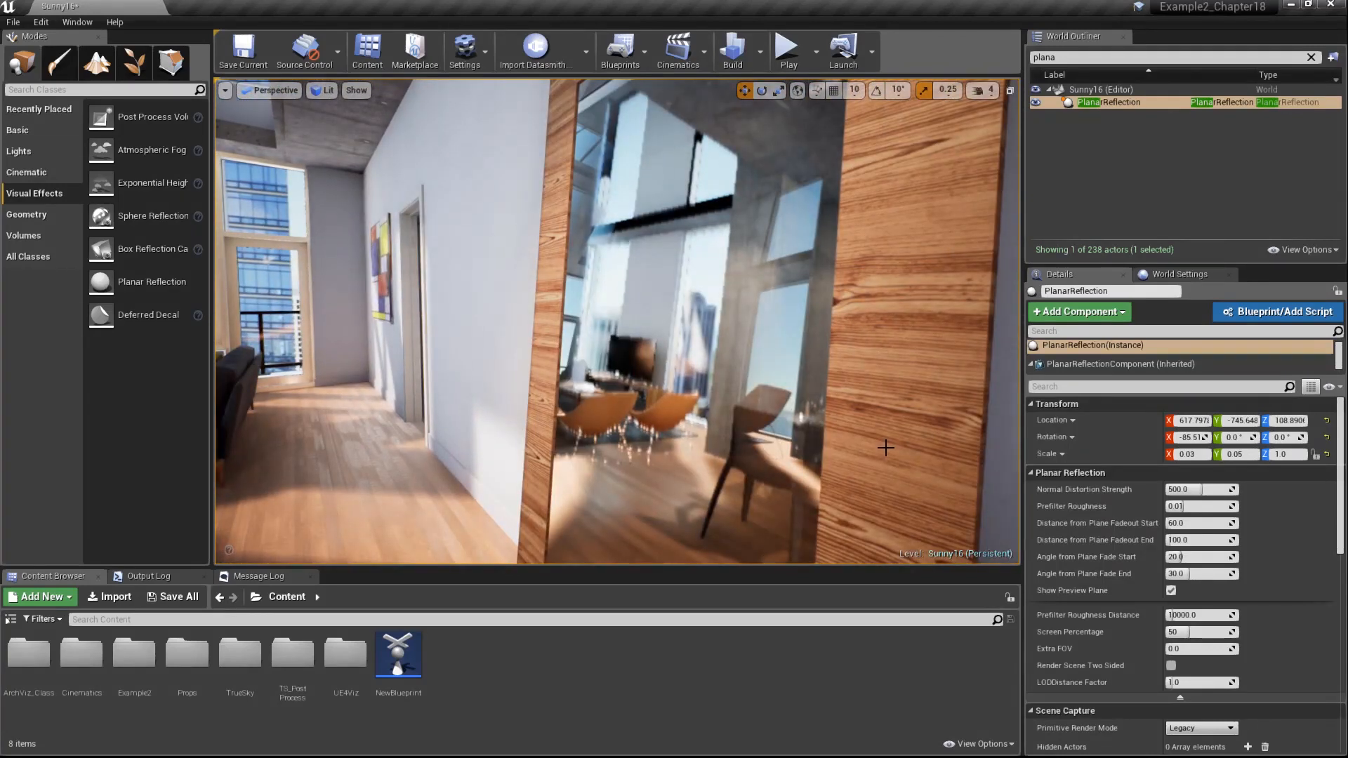
right_drag(622, 415, 695, 415)
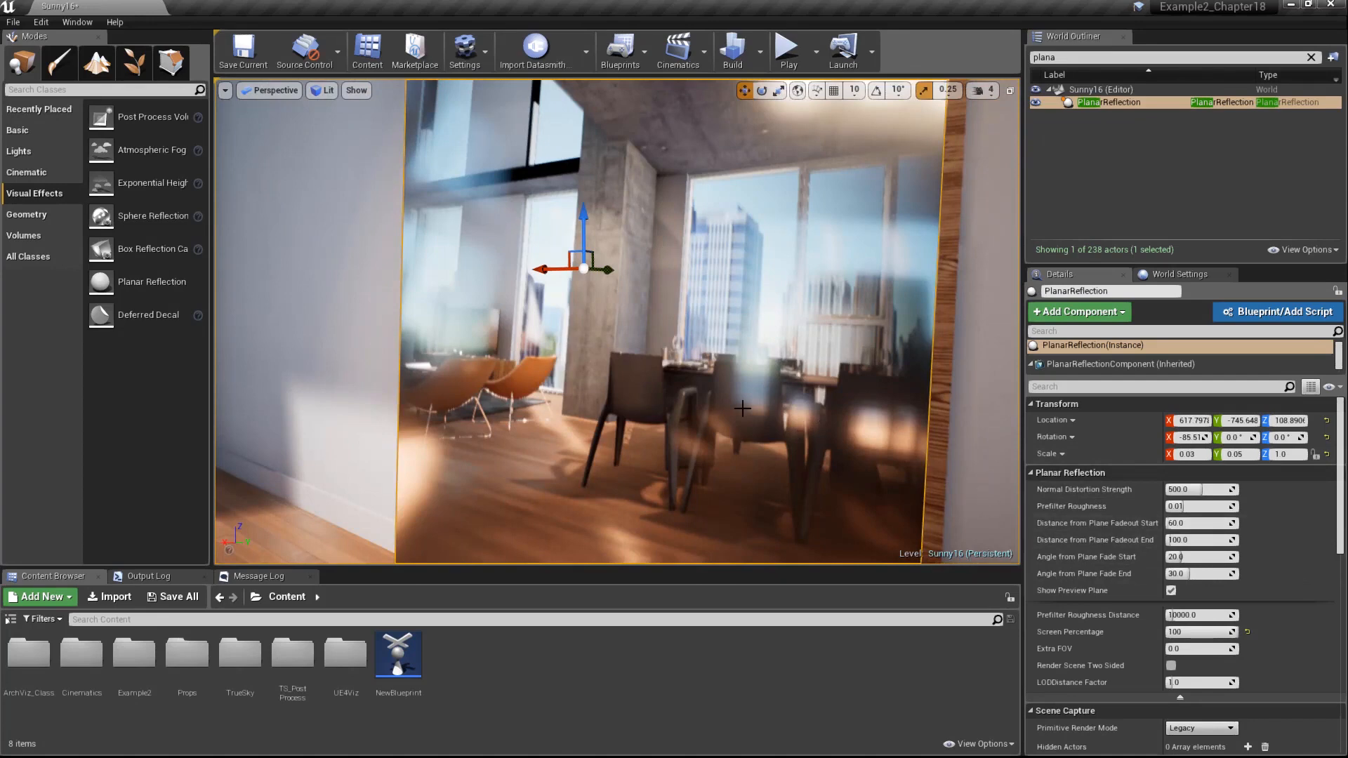
mouse_move(742, 409)
right_down()
mouse_move(699, 394)
mouse_move(757, 416)
right_up()
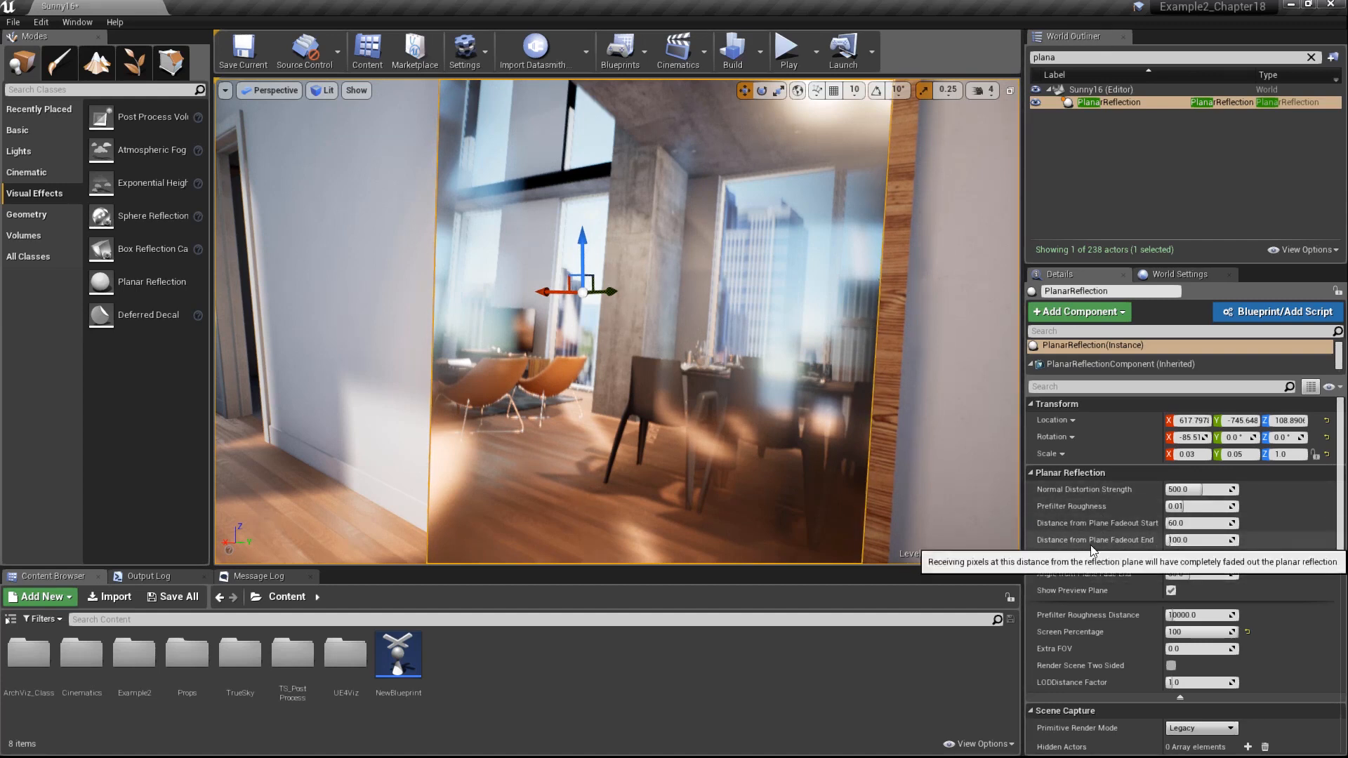
- Set the planar reflection's Distance from Plane Fadeout Start to 100 and its Fadeout End to 110
drag(1173, 539, 1152, 540)
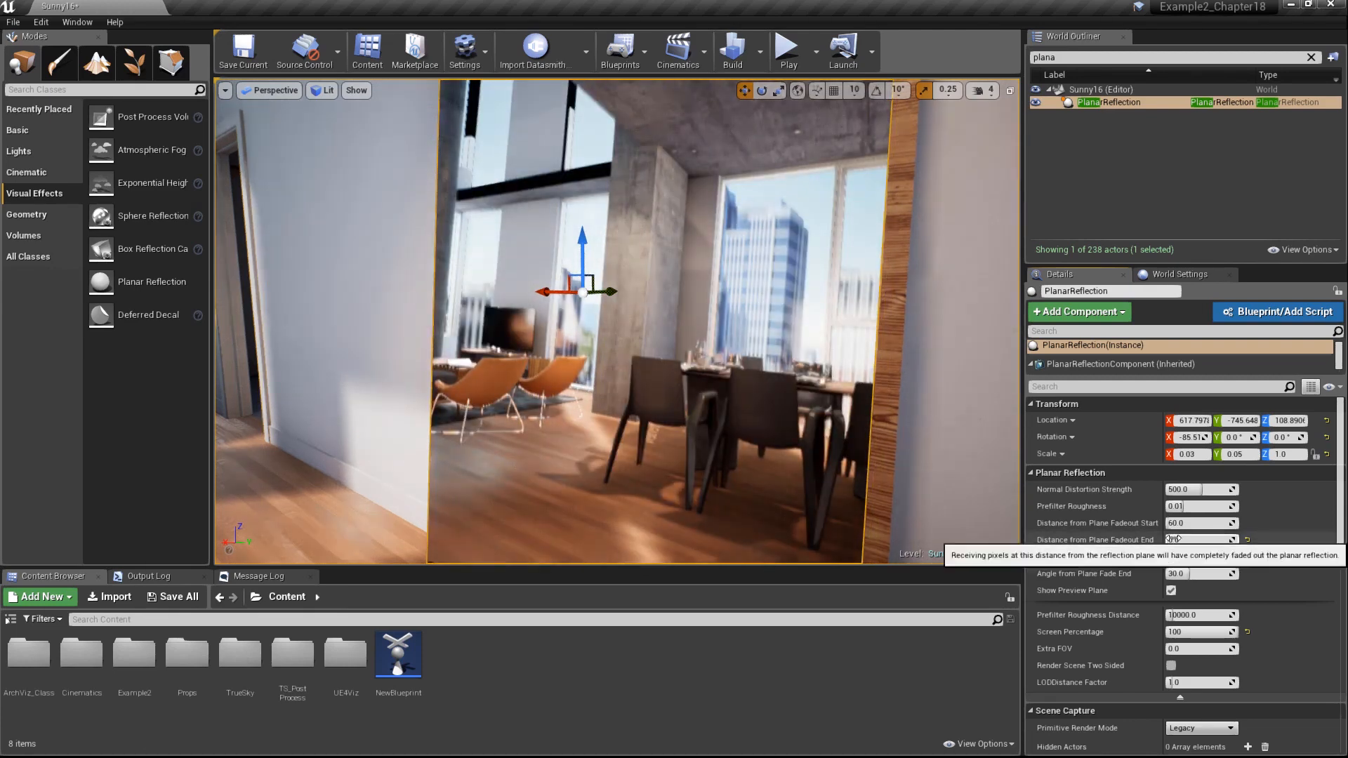
drag(1166, 540, 1173, 524)
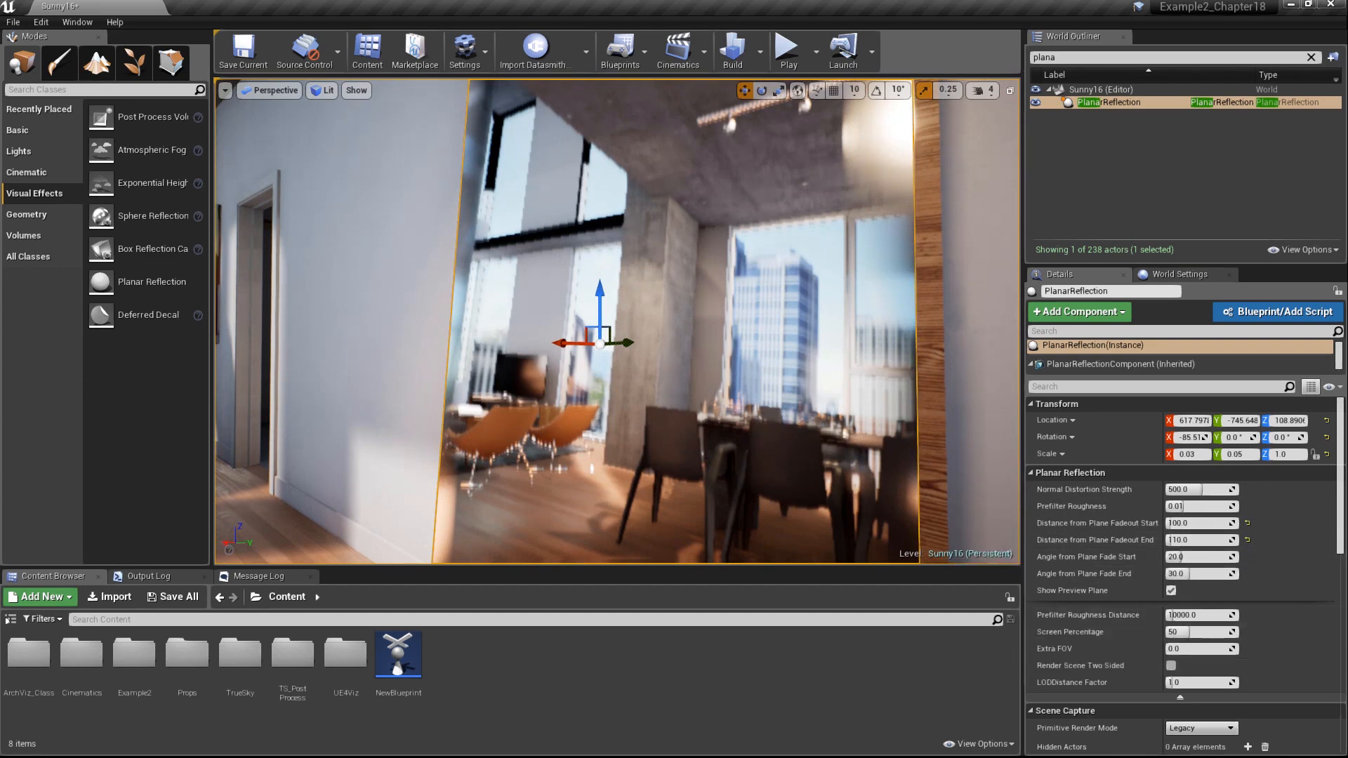
right_drag(588, 422, 597, 443)
key(w)
mouse_move(717, 483)
right_down()
mouse_move(728, 491)
mouse_move(716, 483)
right_up()
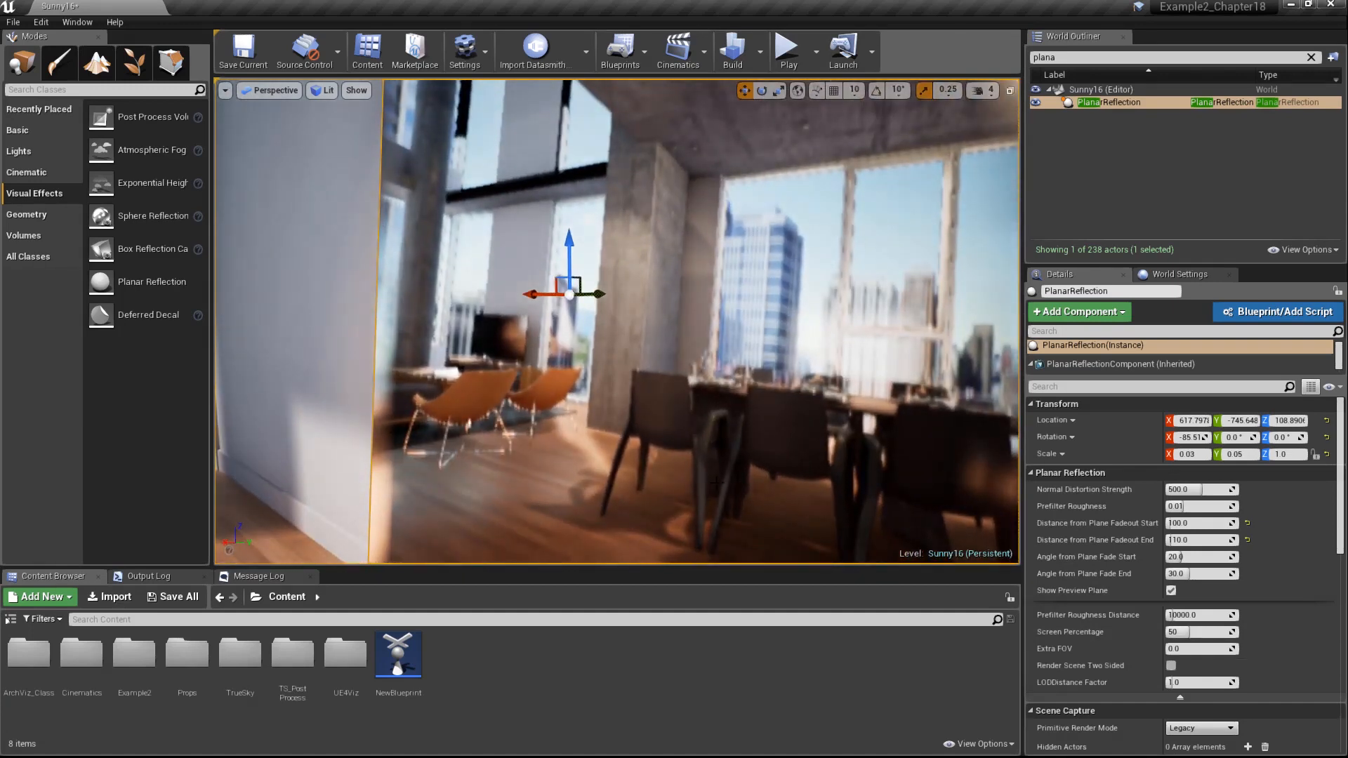
- Set the planar reflection's Screen Percentage to 100 and check the mirror image
click(1232, 635)
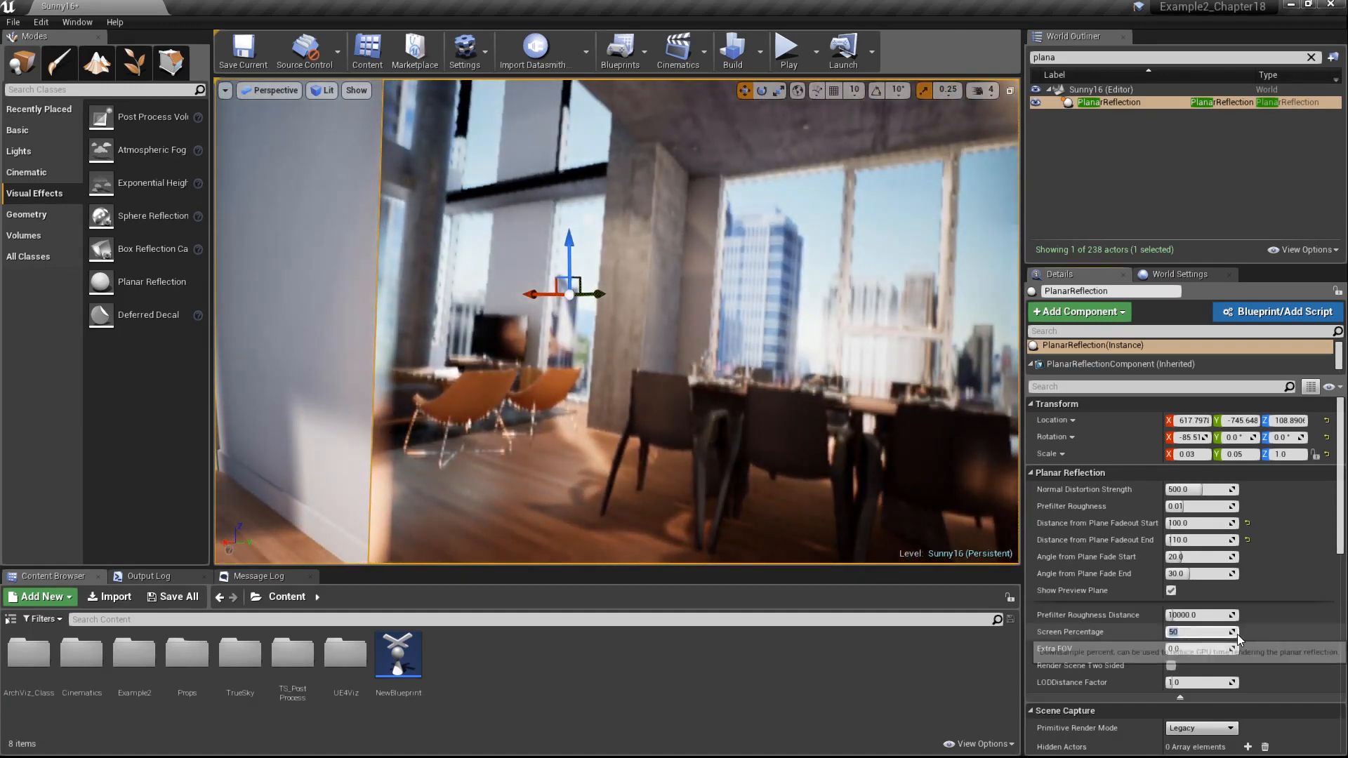
text(100)
key(Tab)
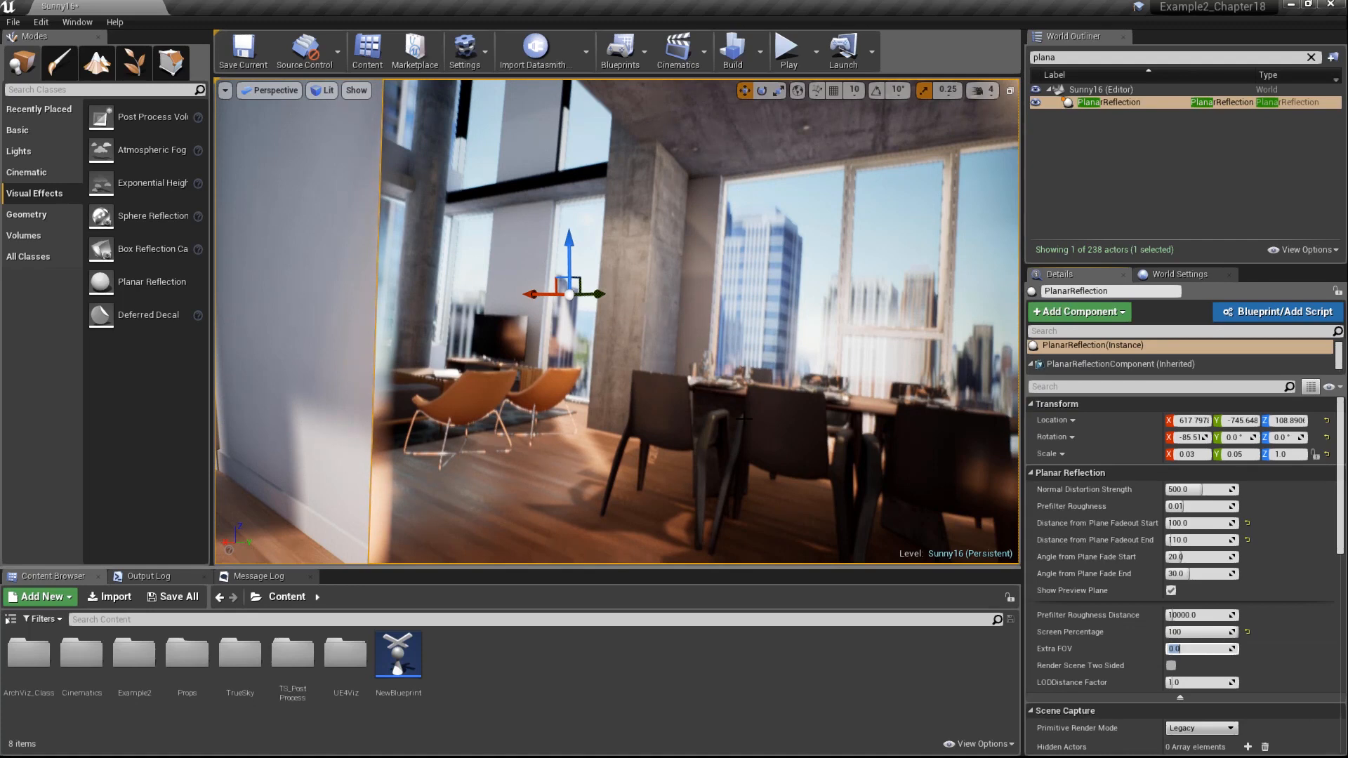
right_drag(743, 417, 683, 351)
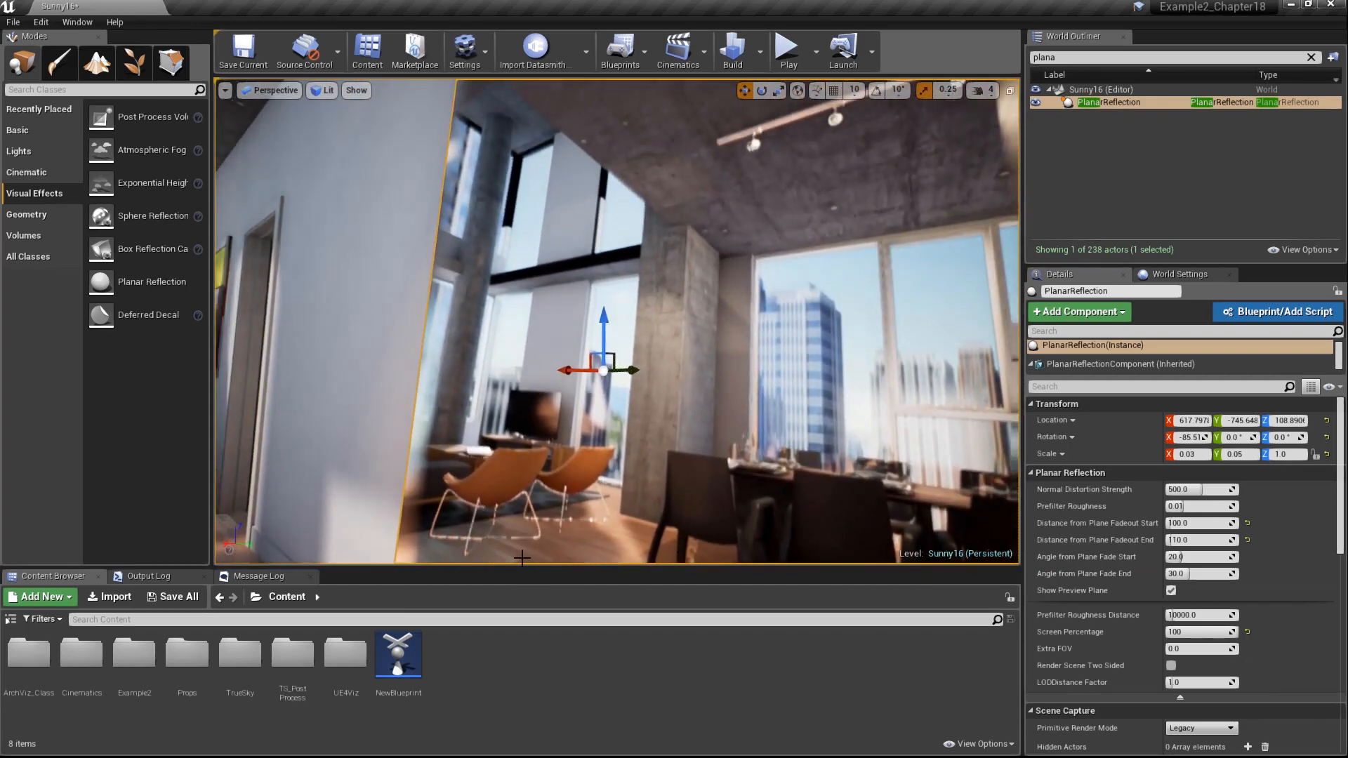
- Try Normal Distortion Strength values of 1000 and 0 on the planar reflection, and return it to 500
mouse_move(1068, 496)
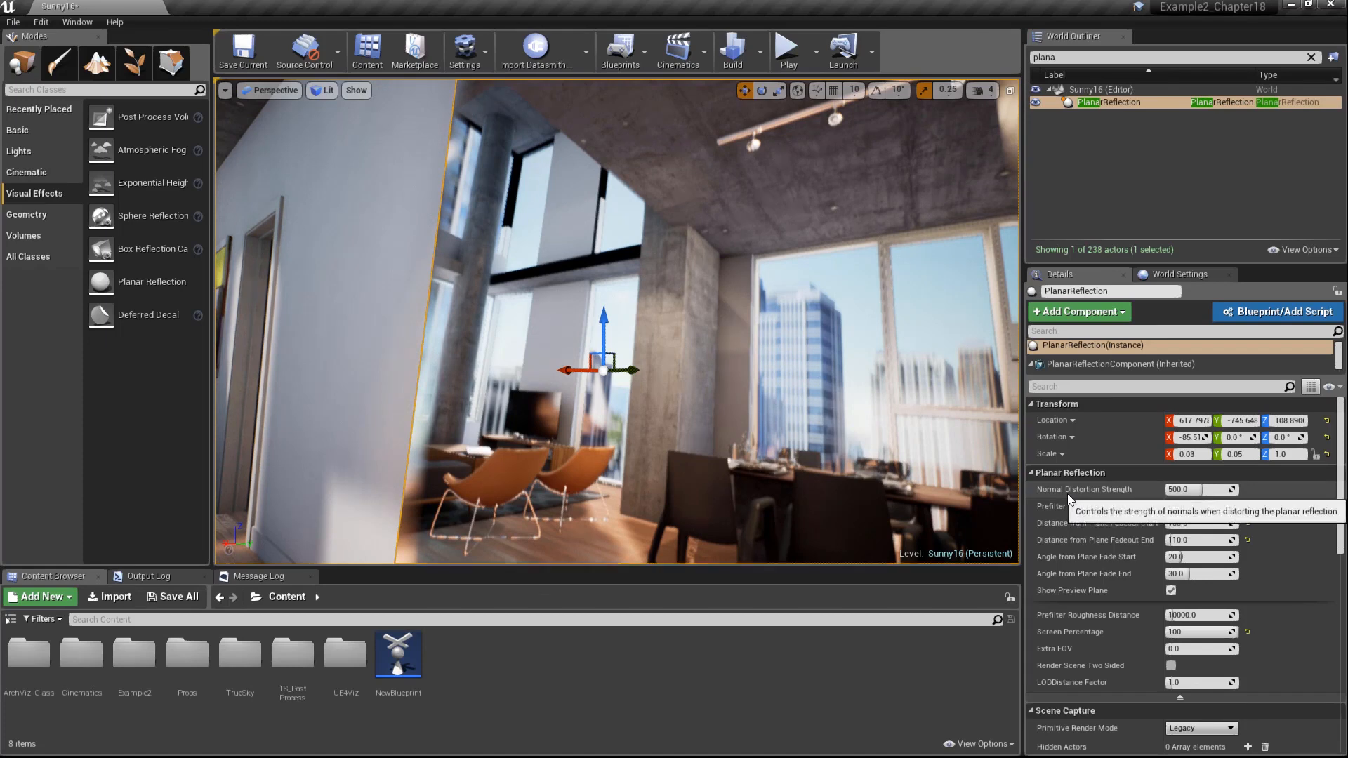
drag(1203, 489, 1239, 490)
right_drag(913, 450, 667, 566)
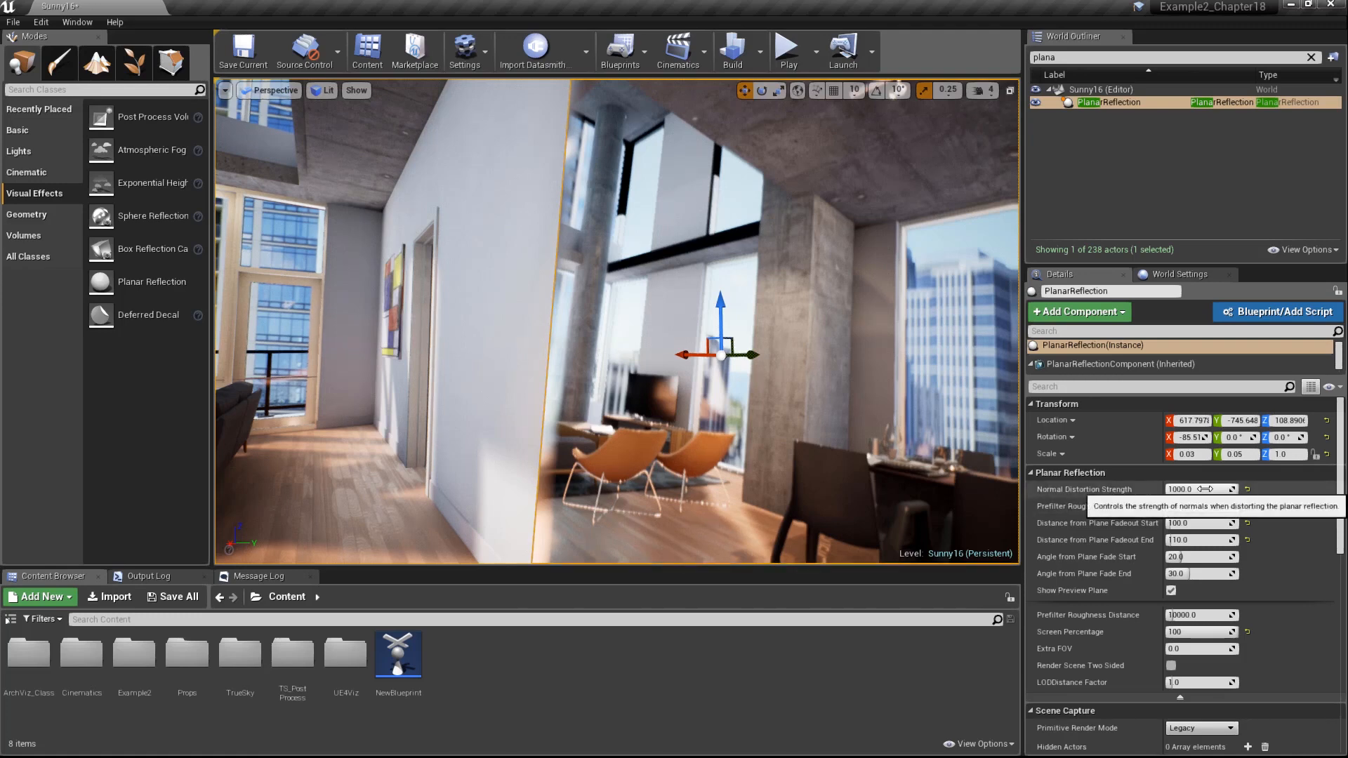
drag(1206, 489, 1166, 489)
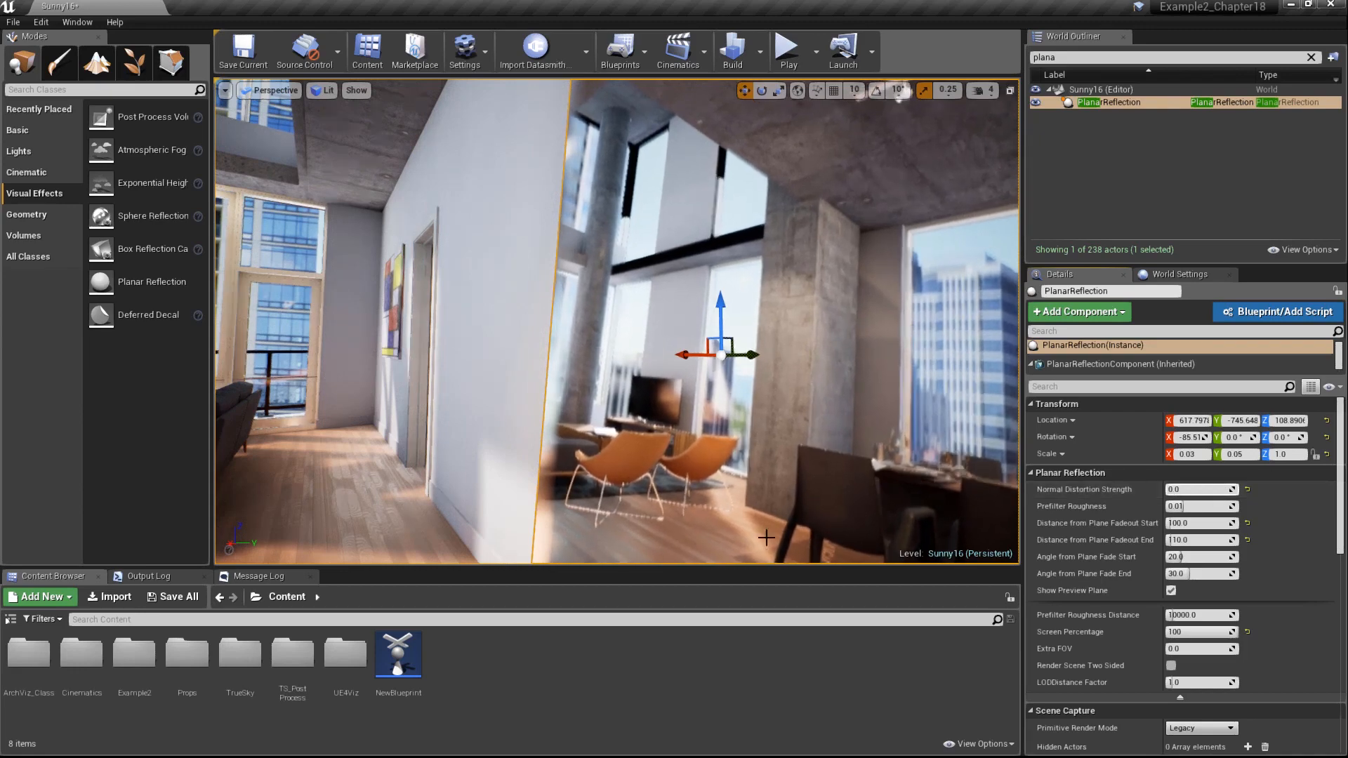
right_drag(766, 538, 710, 513)
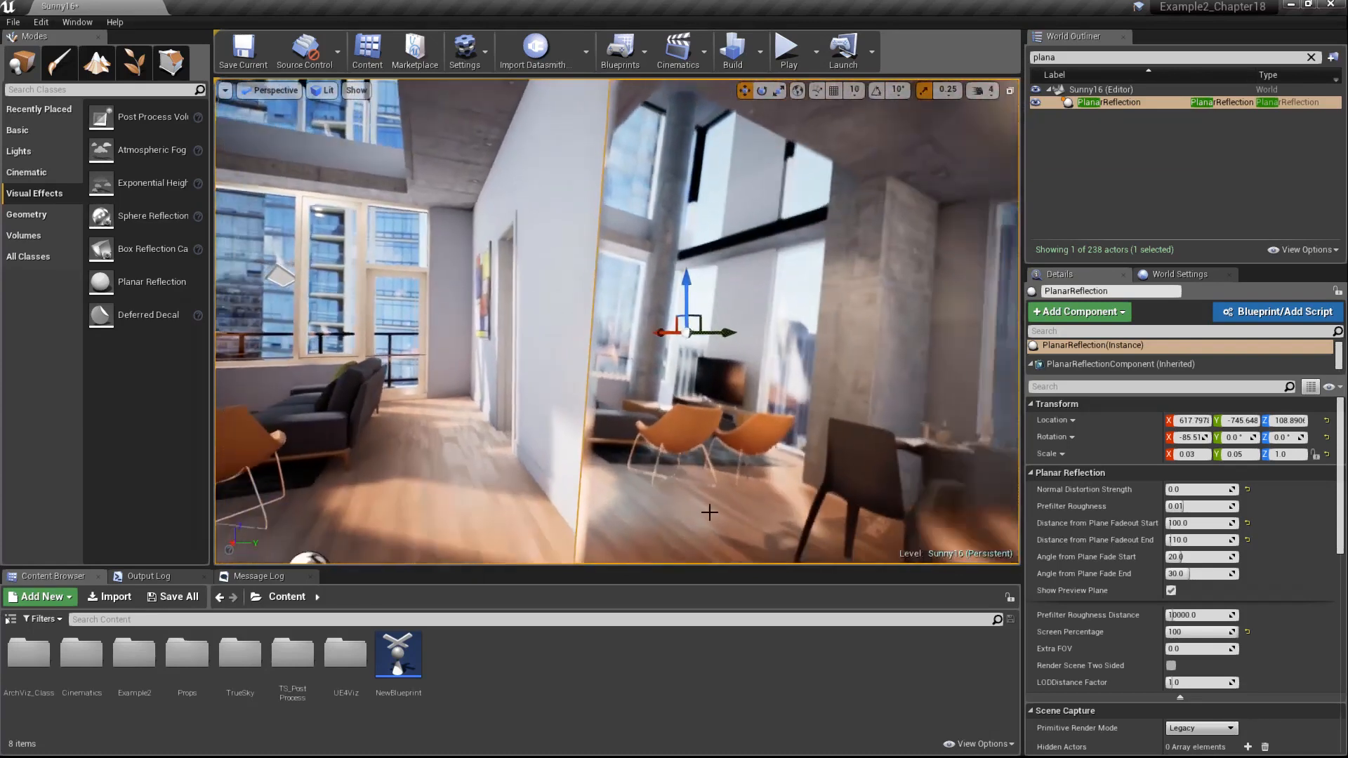
mouse_move(1199, 490)
mouse_down()
mouse_move(1243, 489)
mouse_move(1202, 489)
mouse_up()
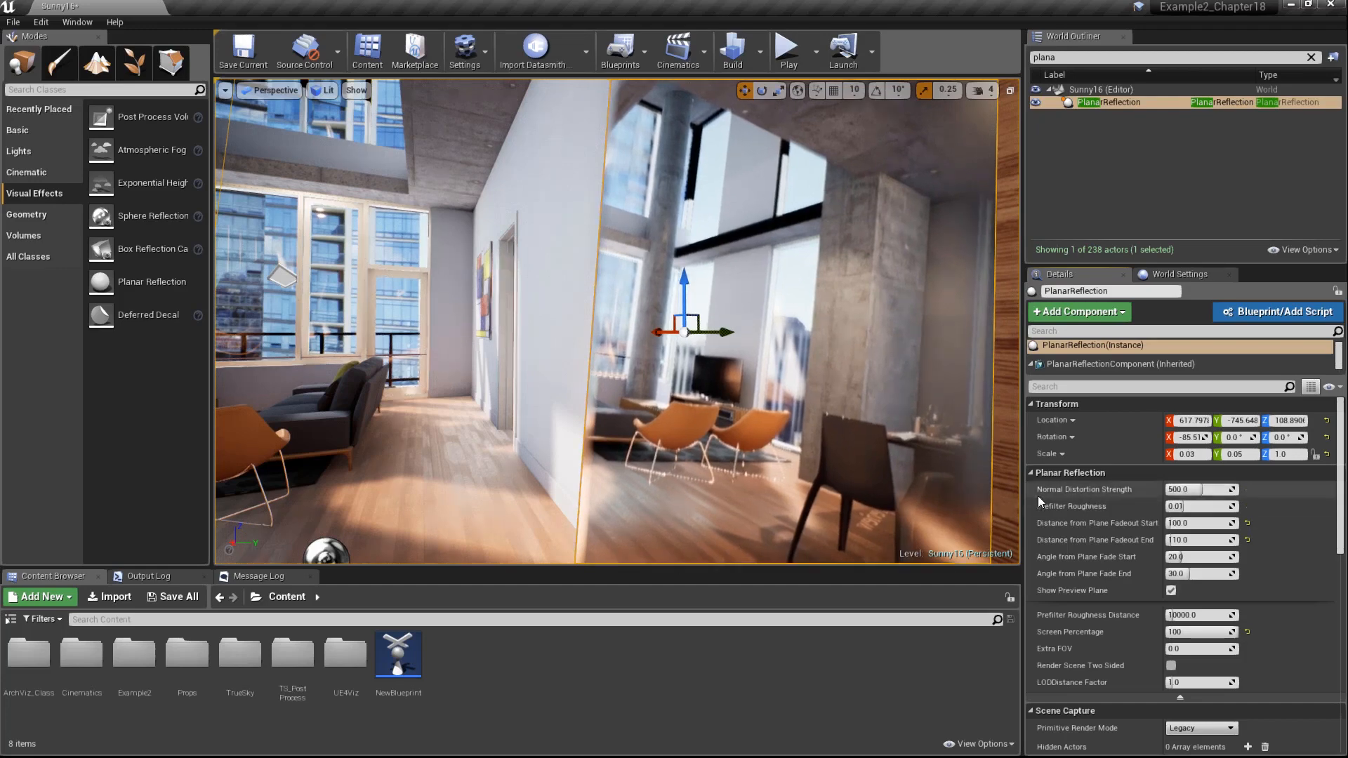
right_drag(709, 552, 732, 550)
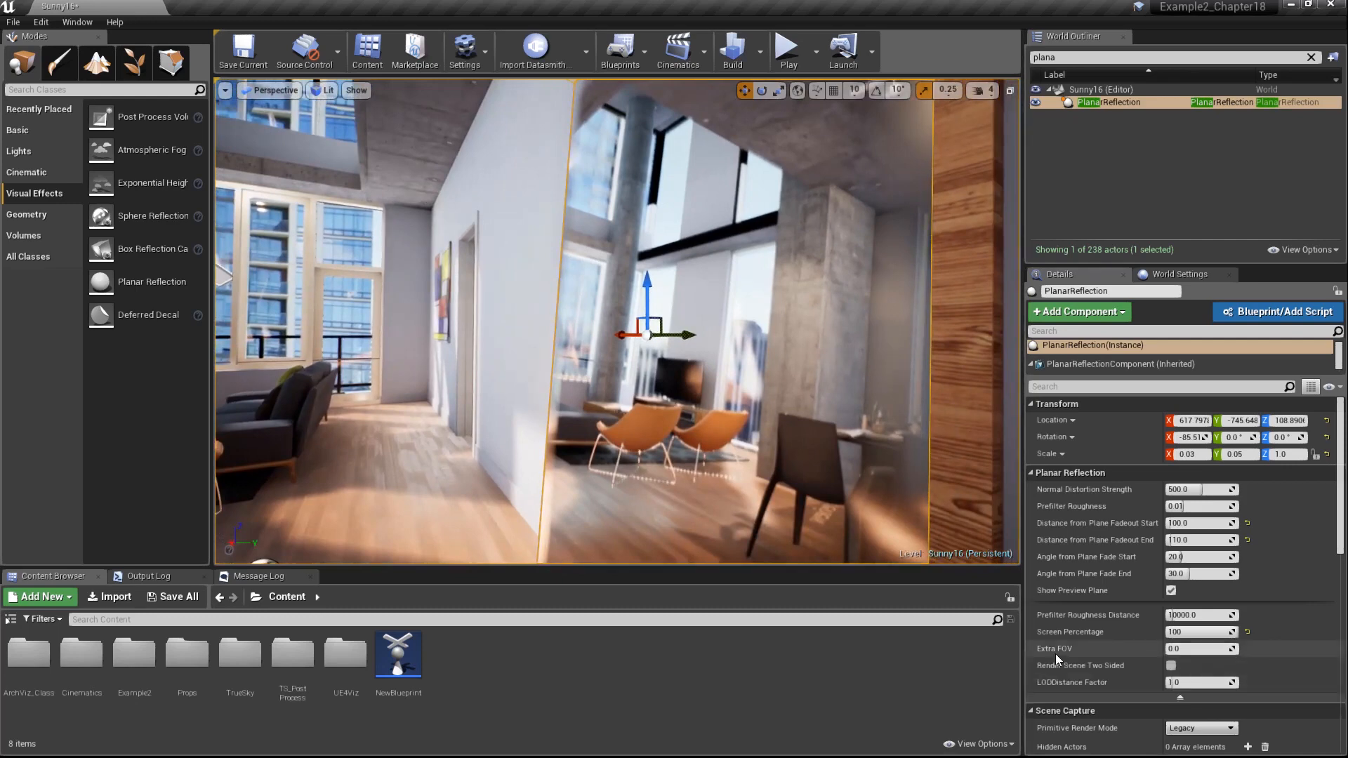
- Set the planar reflection's Extra FOV to 5
mouse_move(1065, 658)
click(1180, 665)
drag(1182, 648, 1180, 648)
click(1179, 648)
text(5)
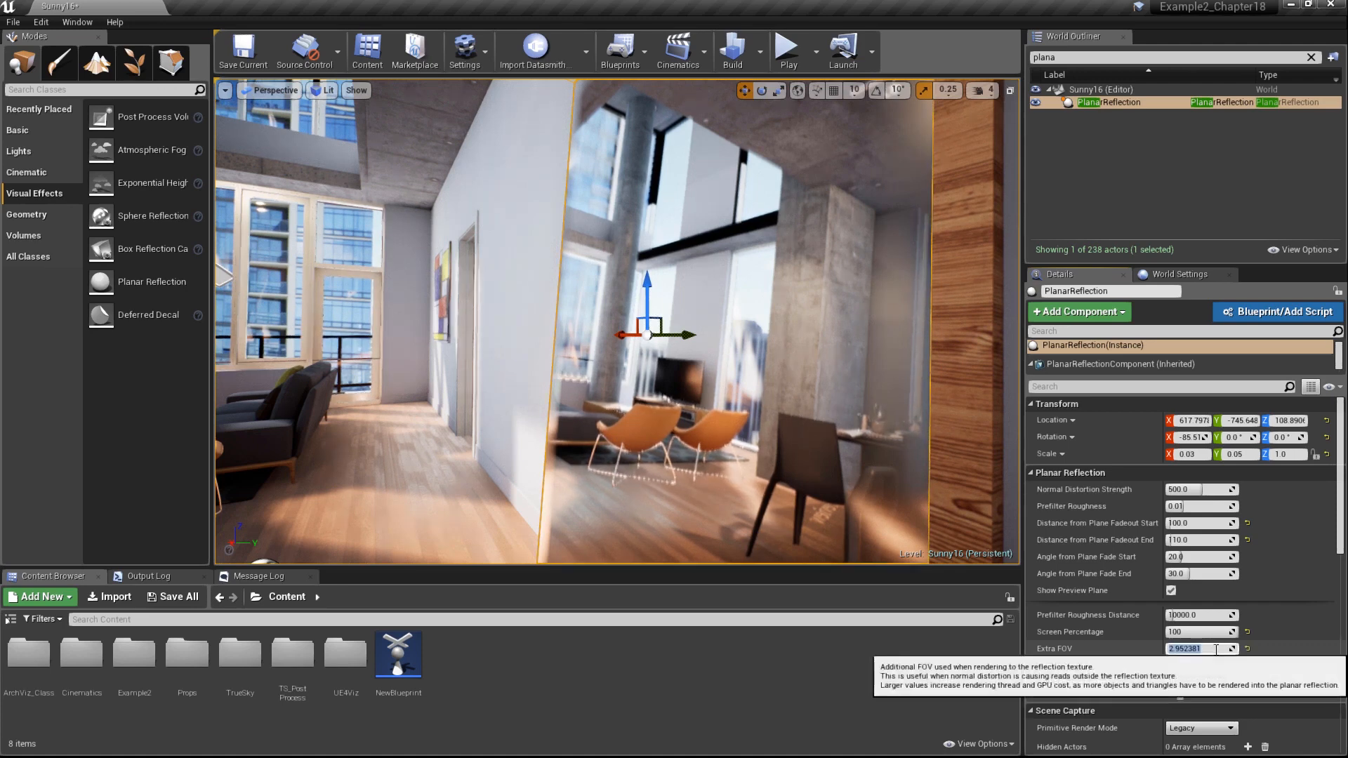
key(Return)
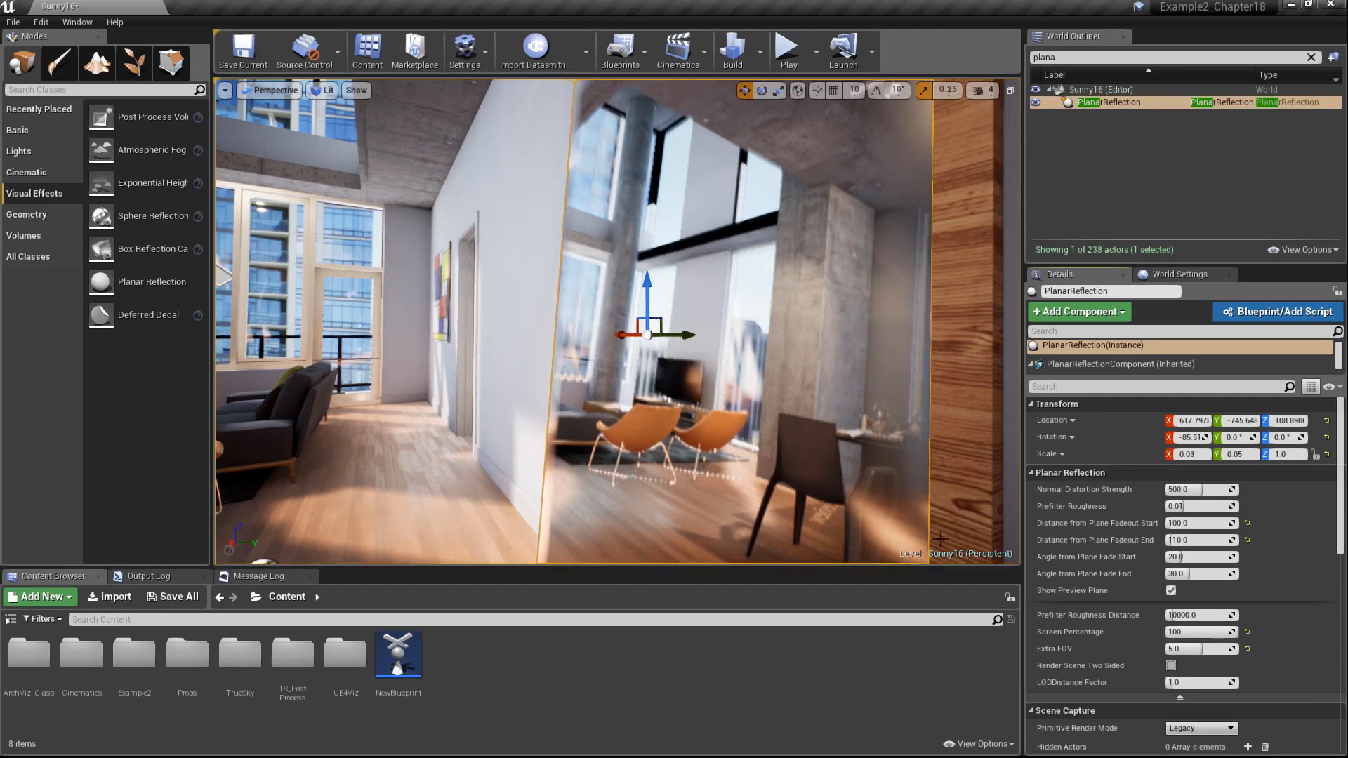
- Turn the planar reflection's Show Preview Plane off and on again to compare the mirror with and without the plane
mouse_move(895, 227)
right_down()
mouse_move(899, 181)
mouse_move(906, 250)
right_up()
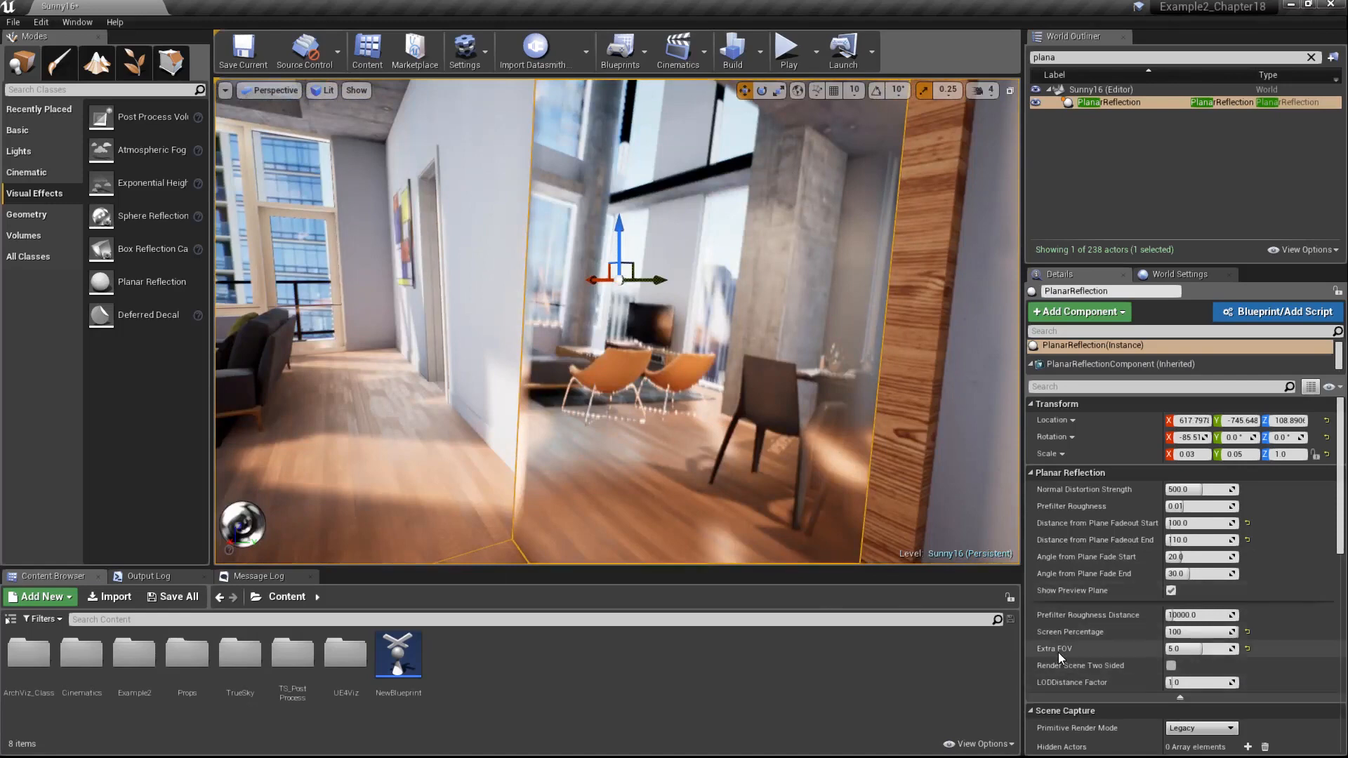
mouse_move(1056, 652)
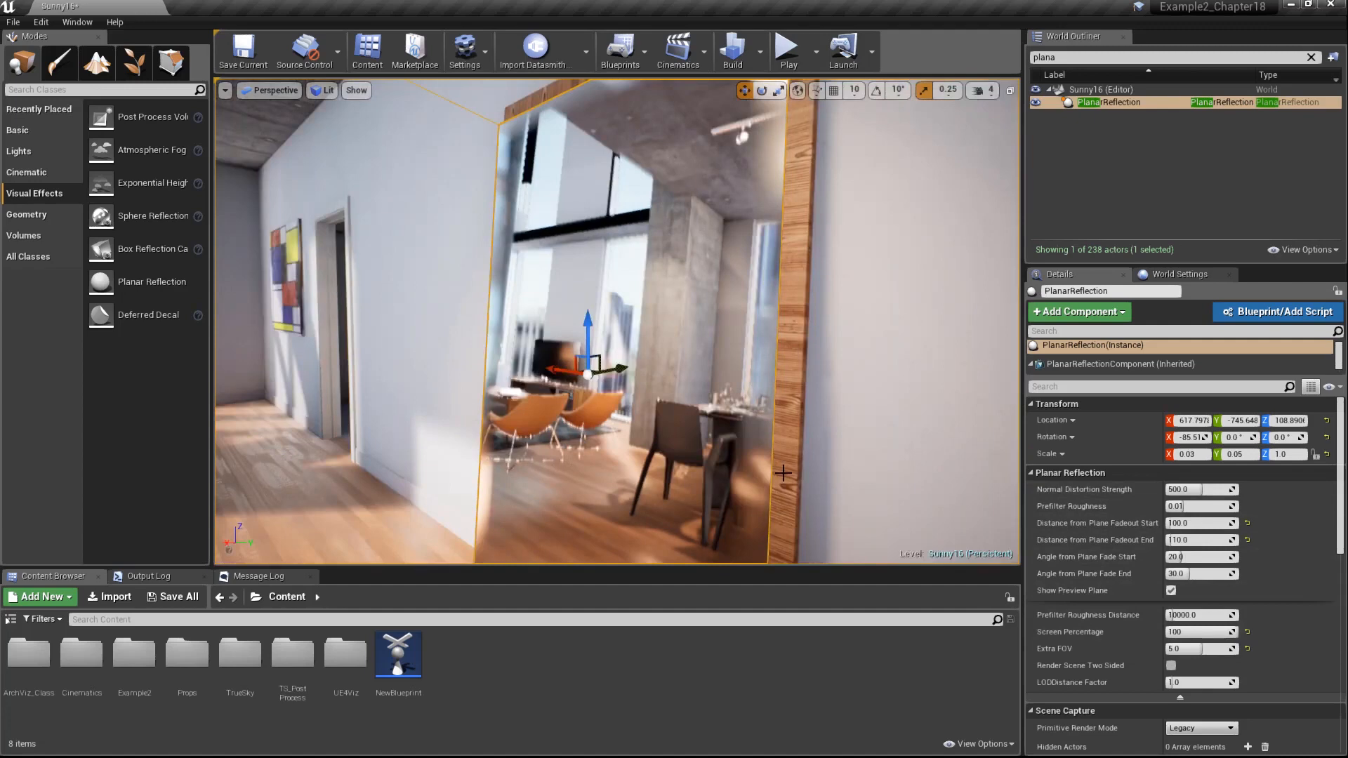
right_drag(835, 383, 862, 369)
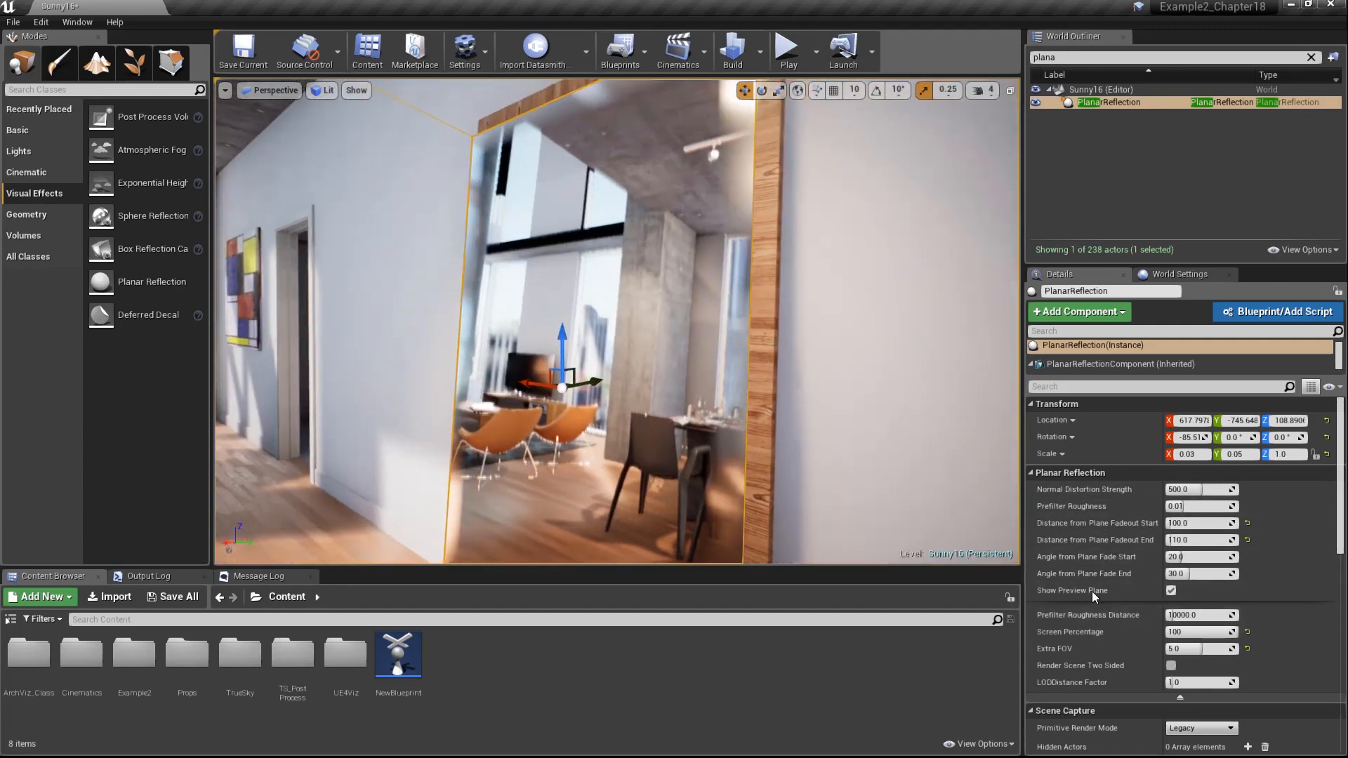
click(1172, 592)
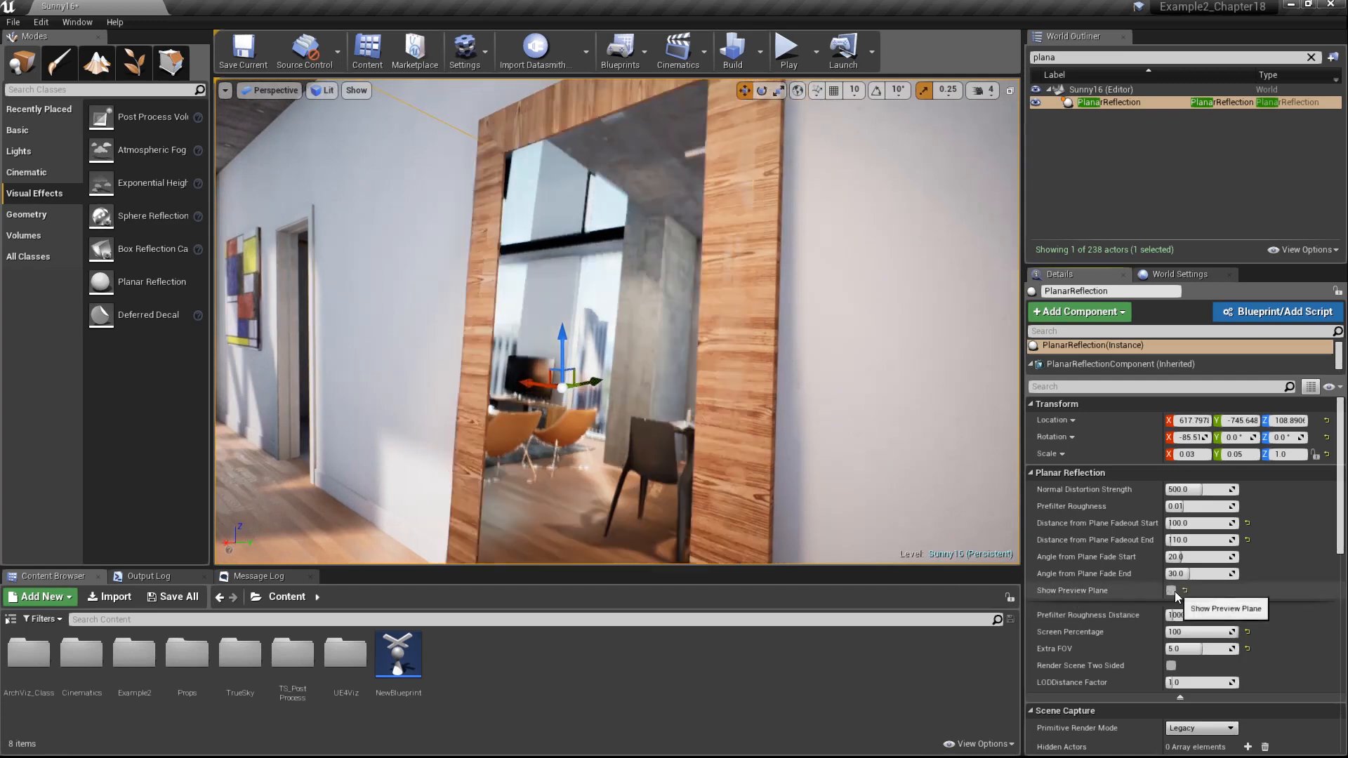
click(1173, 592)
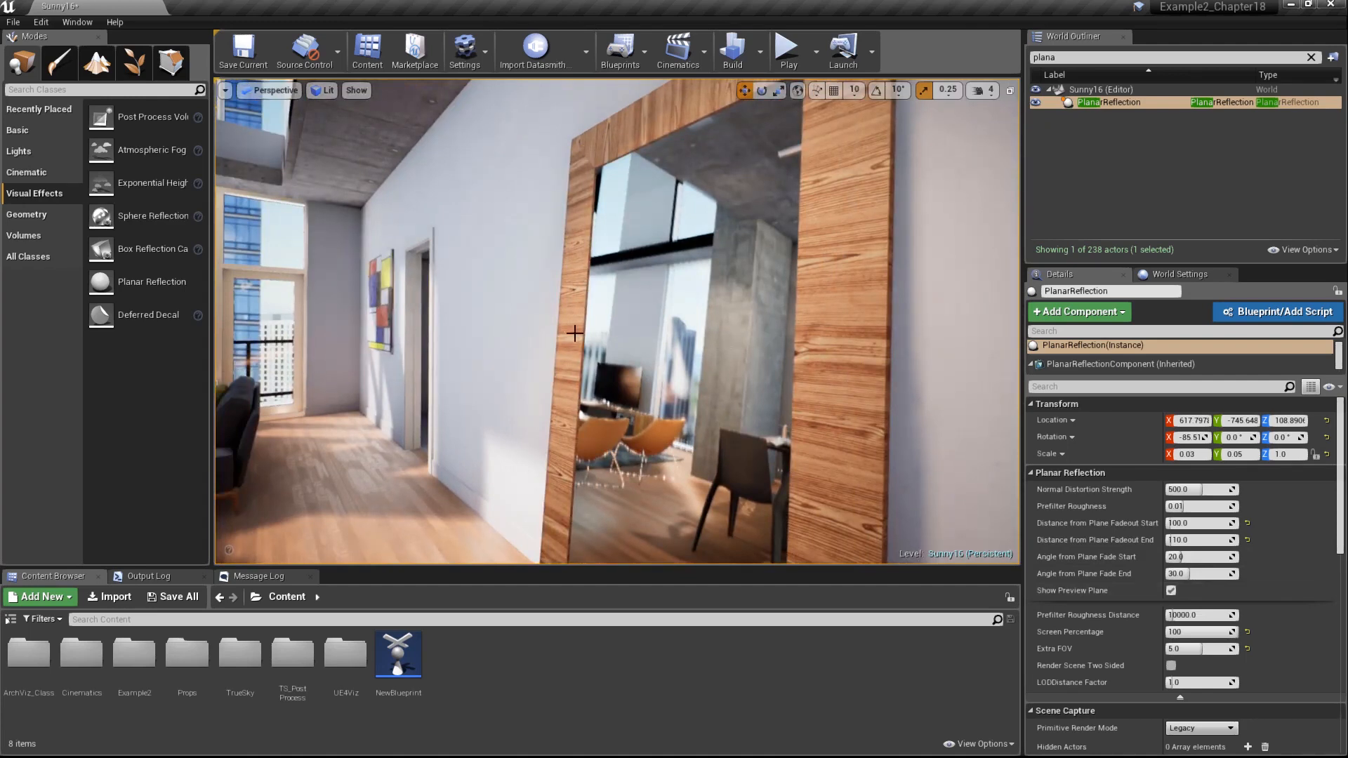
right_drag(618, 322, 597, 330)
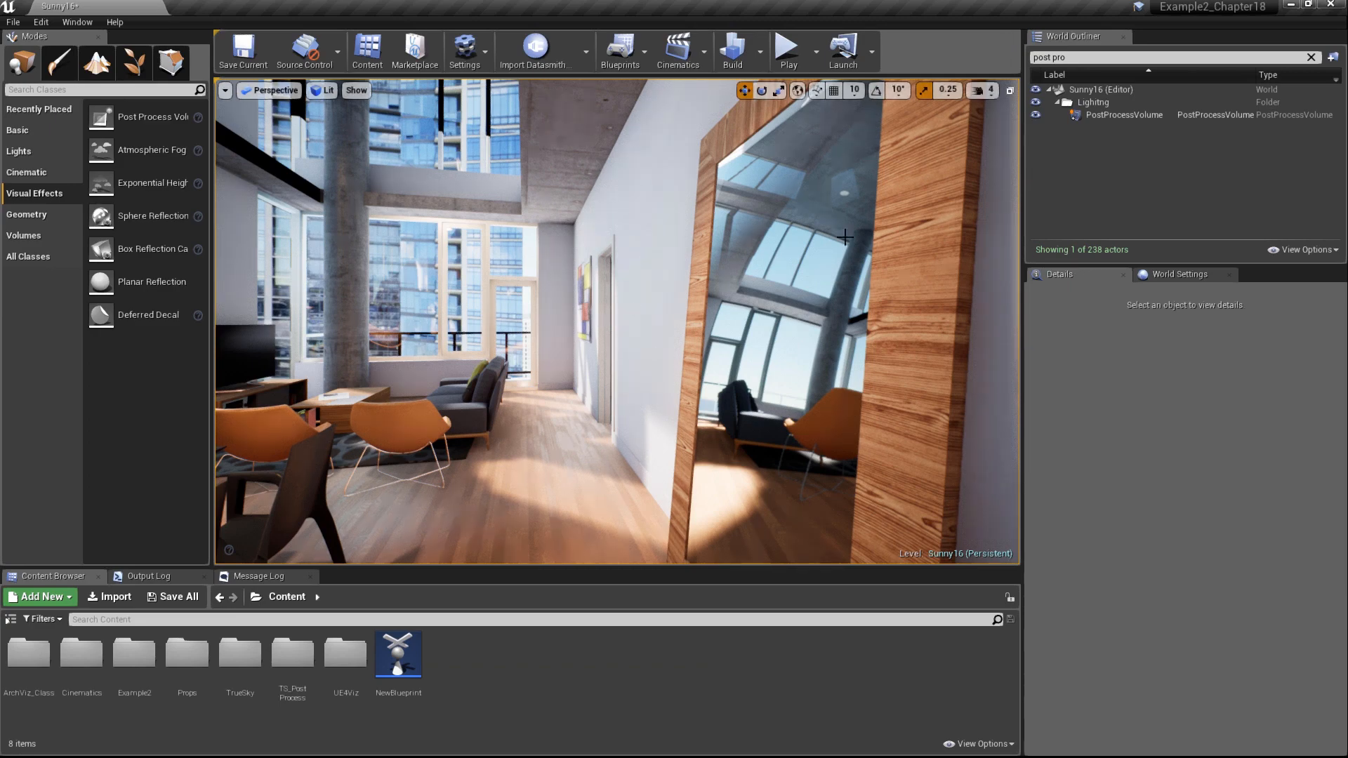
- Set the PostProcessVolume's Screen Space Reflections Intensity to 100 and examine the wall mirror's reflection from several angles
click(1123, 118)
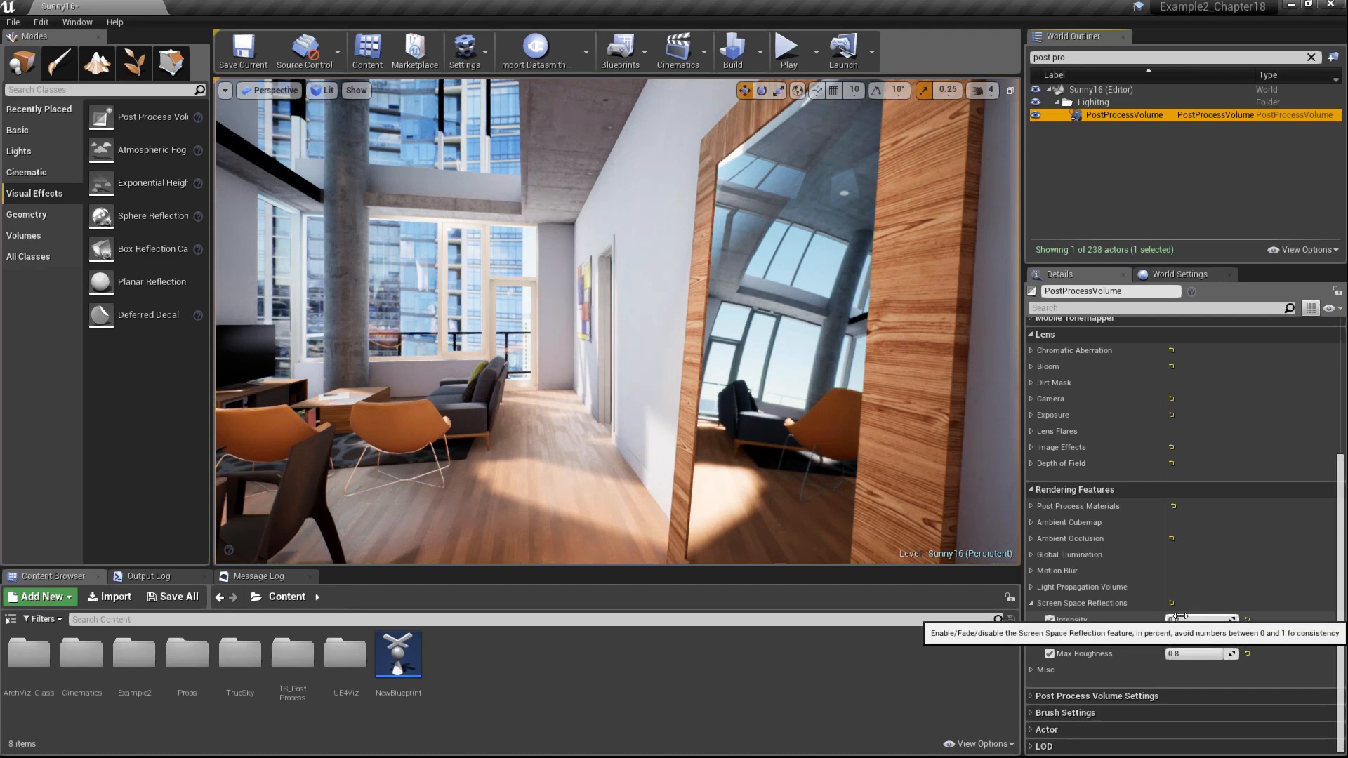
drag(1177, 621, 1239, 621)
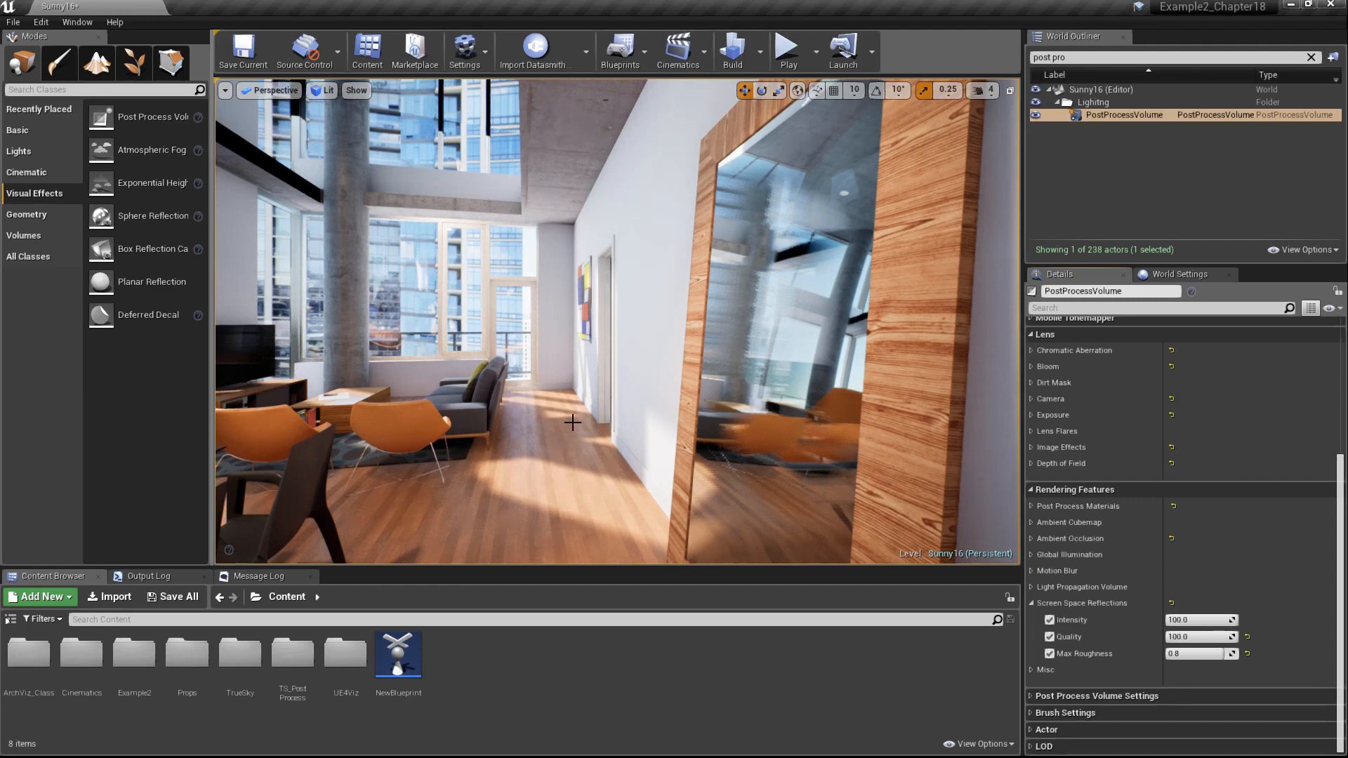
right_drag(573, 422, 745, 422)
mouse_move(639, 418)
right_down()
mouse_move(671, 456)
mouse_move(682, 382)
mouse_move(552, 412)
mouse_move(661, 413)
right_up()
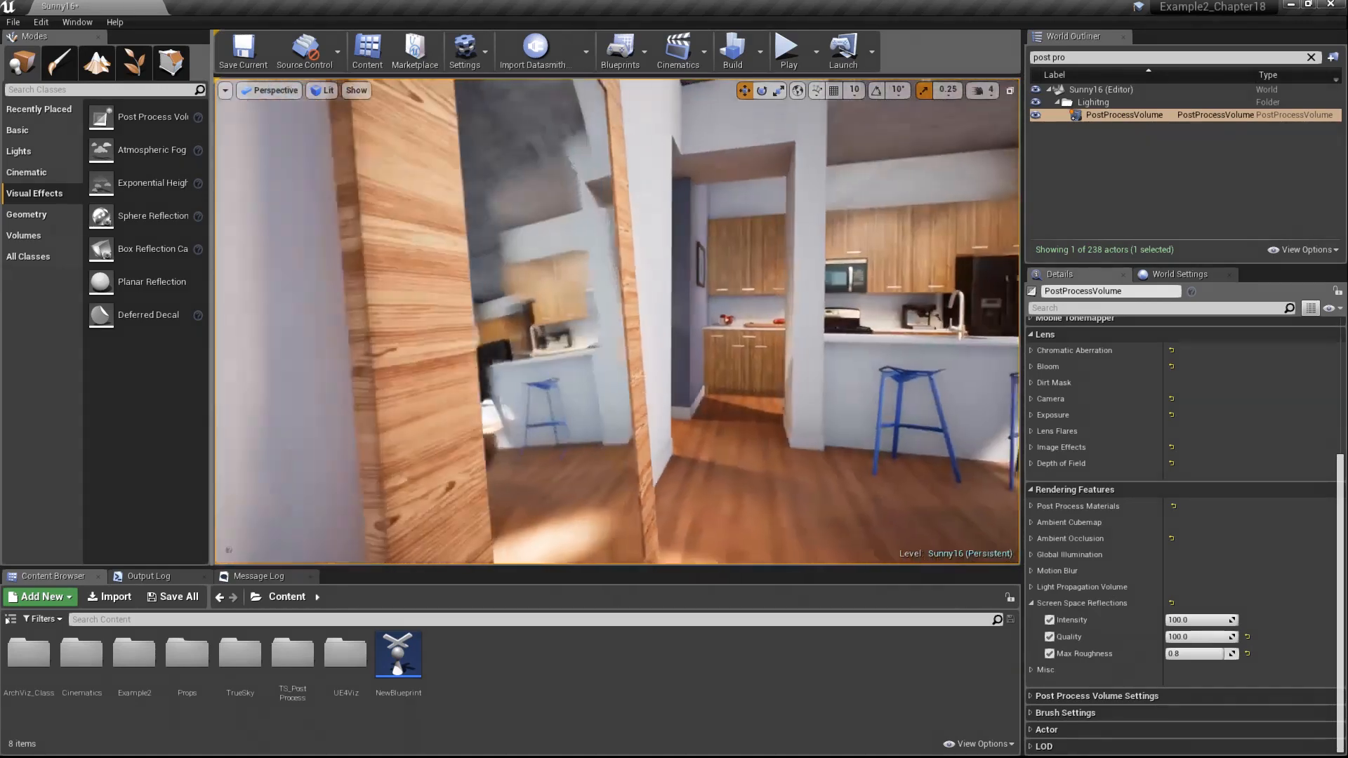
right_drag(517, 446, 564, 427)
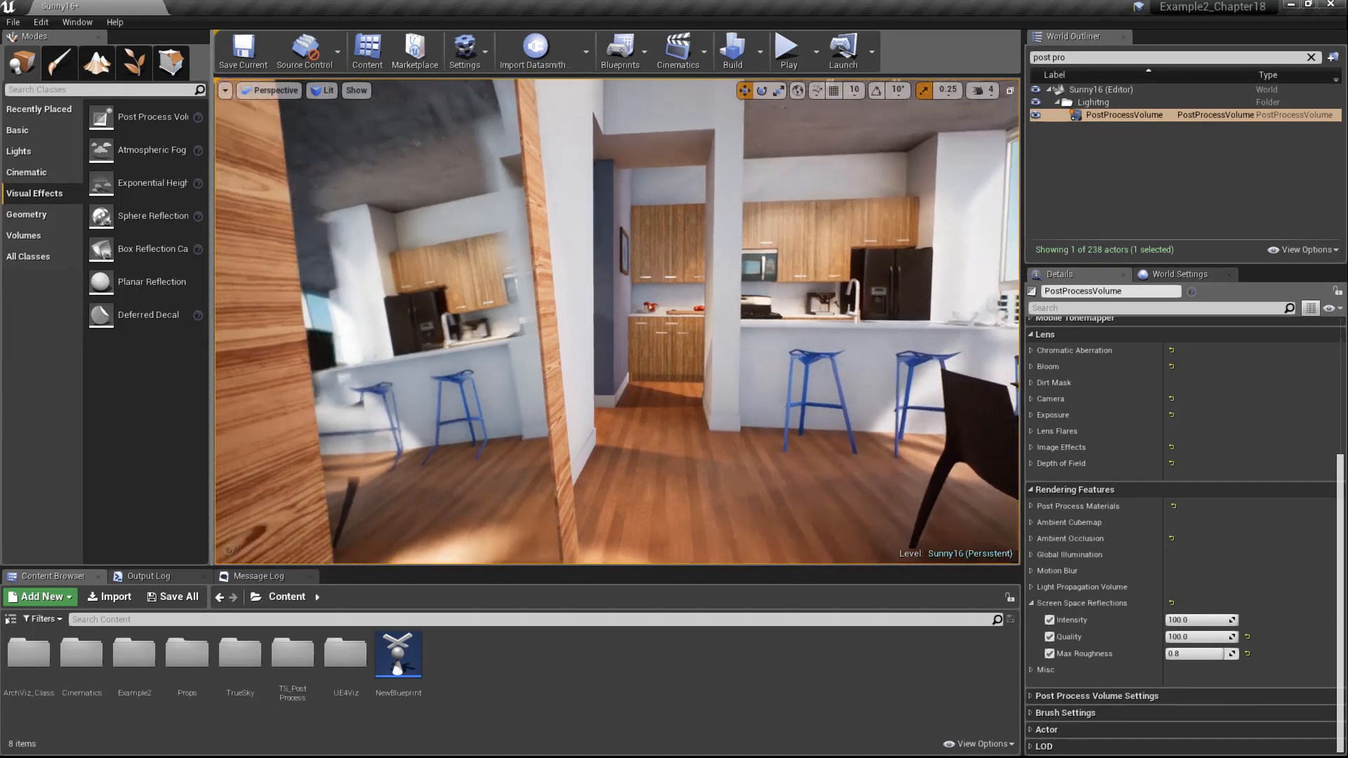
right_drag(619, 322, 646, 317)
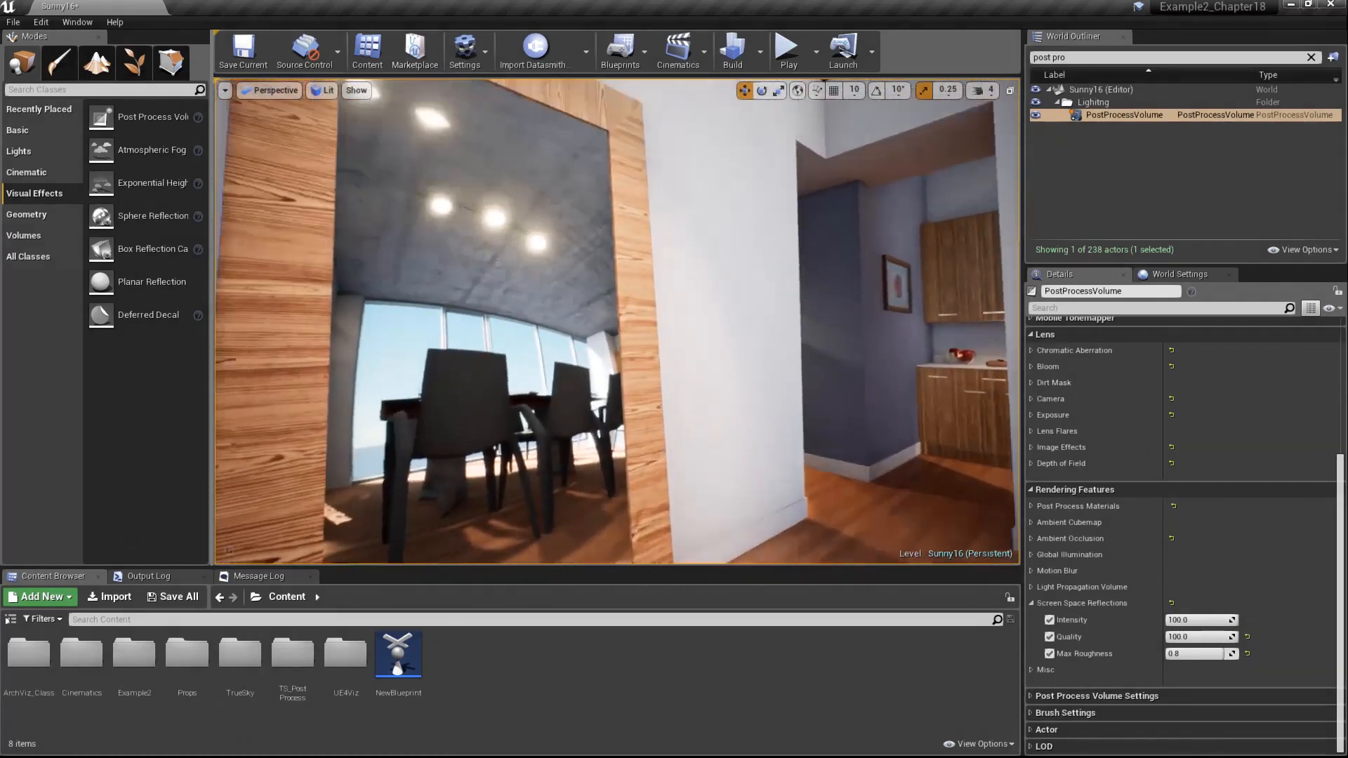
- Try a Screen Space Reflections Intensity of 0 to compare the wood floor's reflections, and raise the intensity back up
right_drag(618, 322, 667, 312)
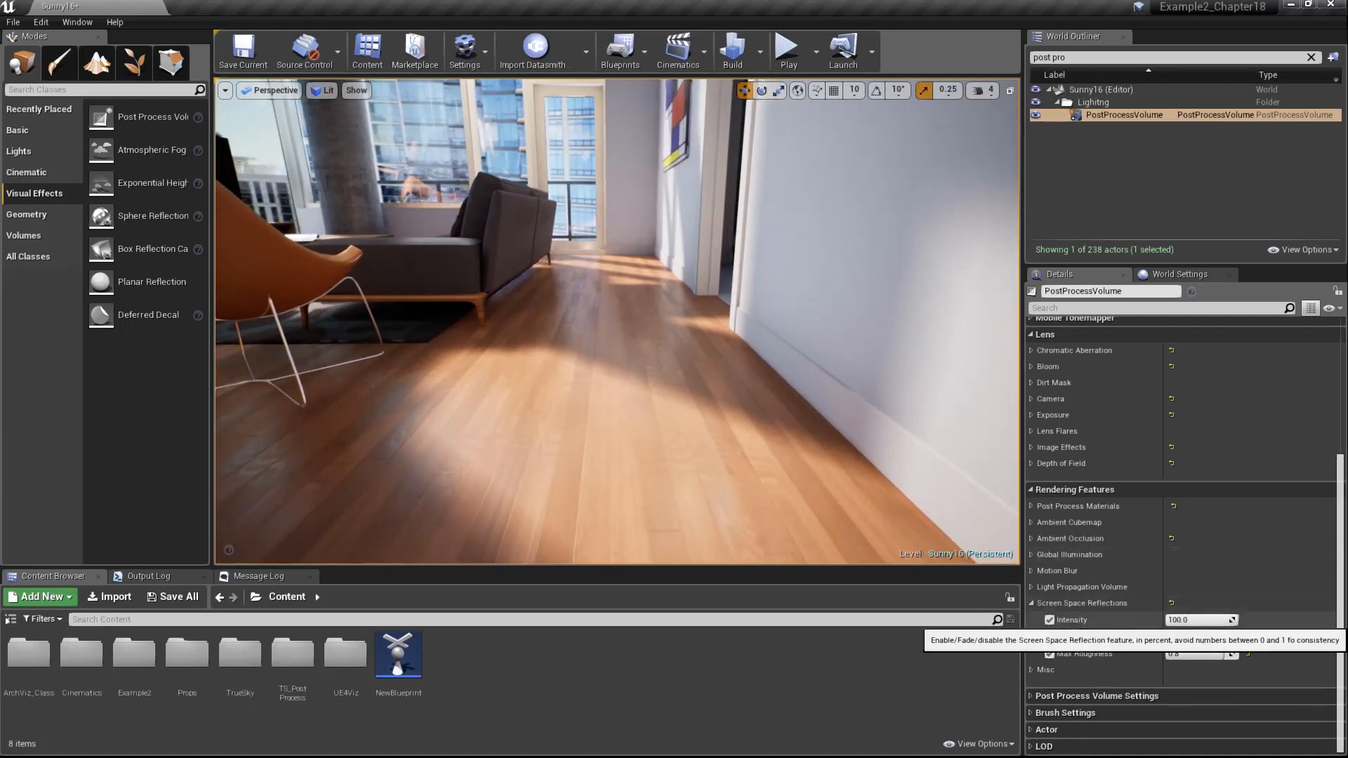
drag(1222, 620, 1166, 621)
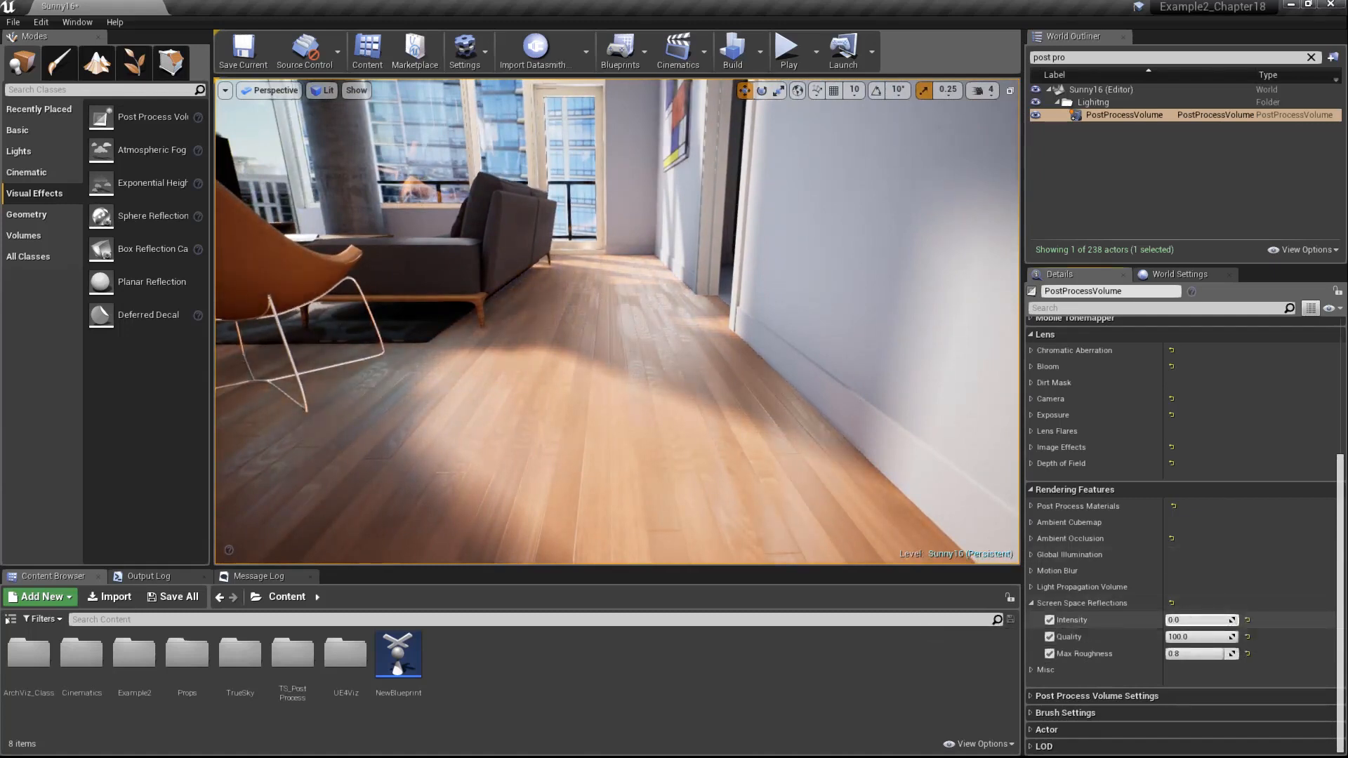
mouse_move(618, 321)
right_down()
mouse_move(537, 319)
mouse_move(604, 319)
right_up()
right_drag(762, 478, 789, 475)
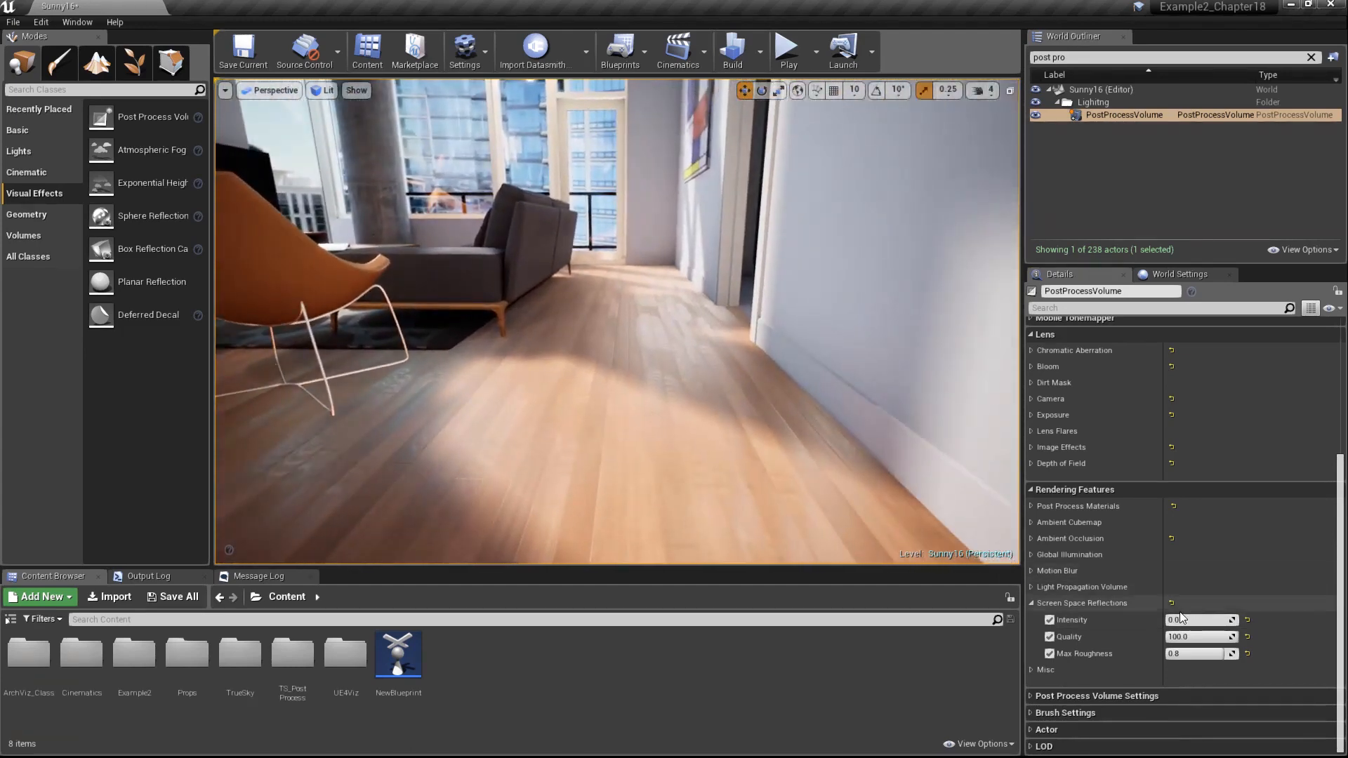
drag(1165, 620, 1229, 620)
right_drag(618, 321, 512, 321)
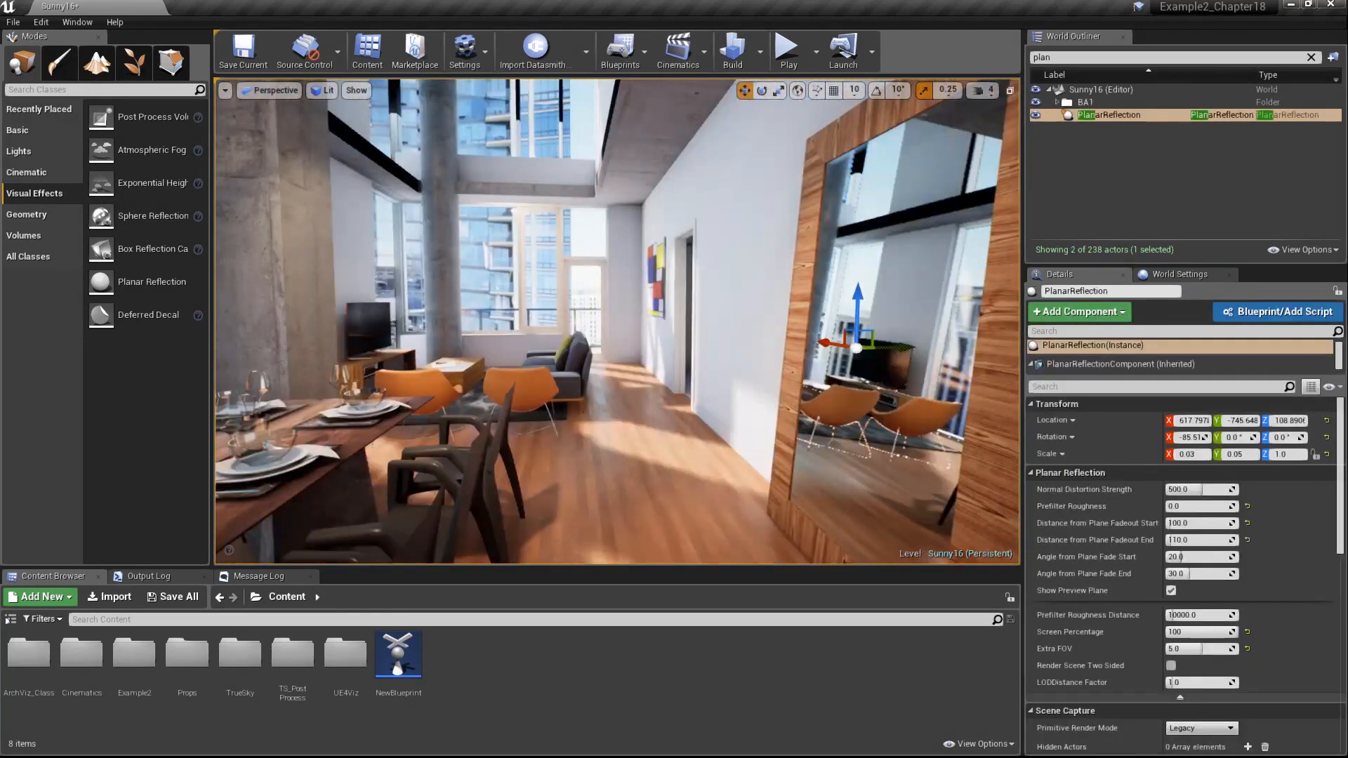